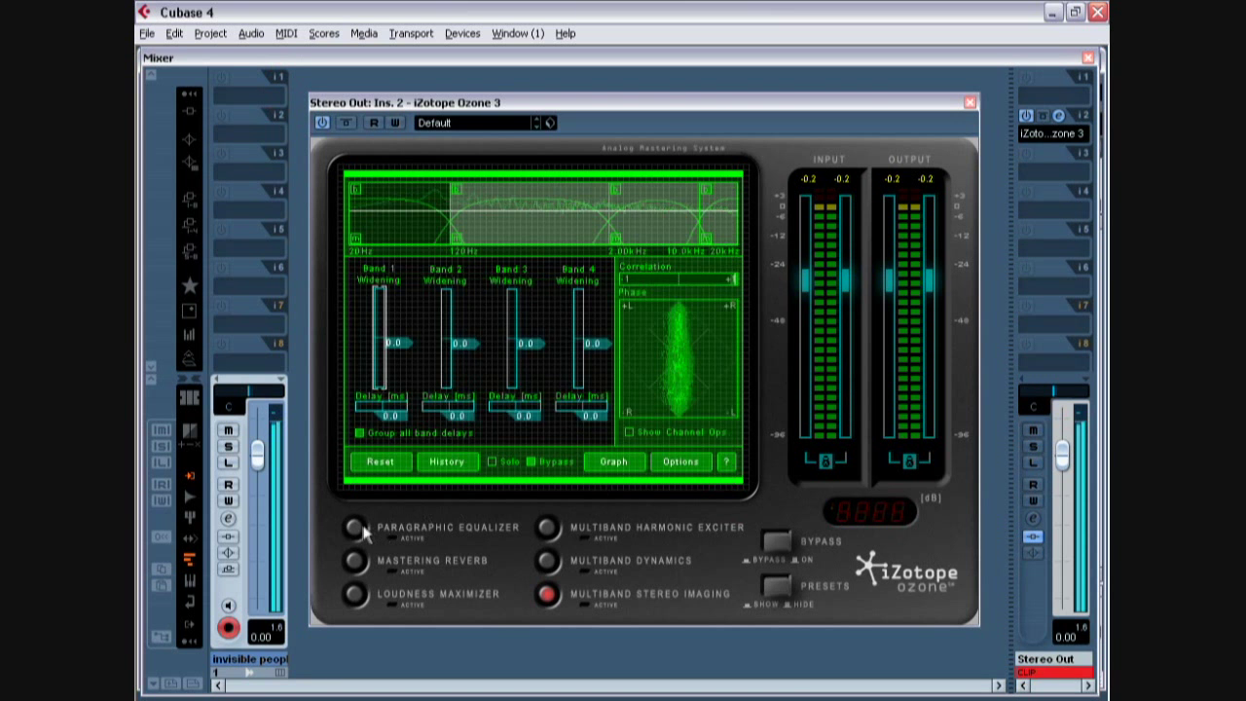
# Step: Set the Paragraphic Equalizer's spectrum average time to Infinite in the spectrum options
pyautogui.rightClick(601, 348)
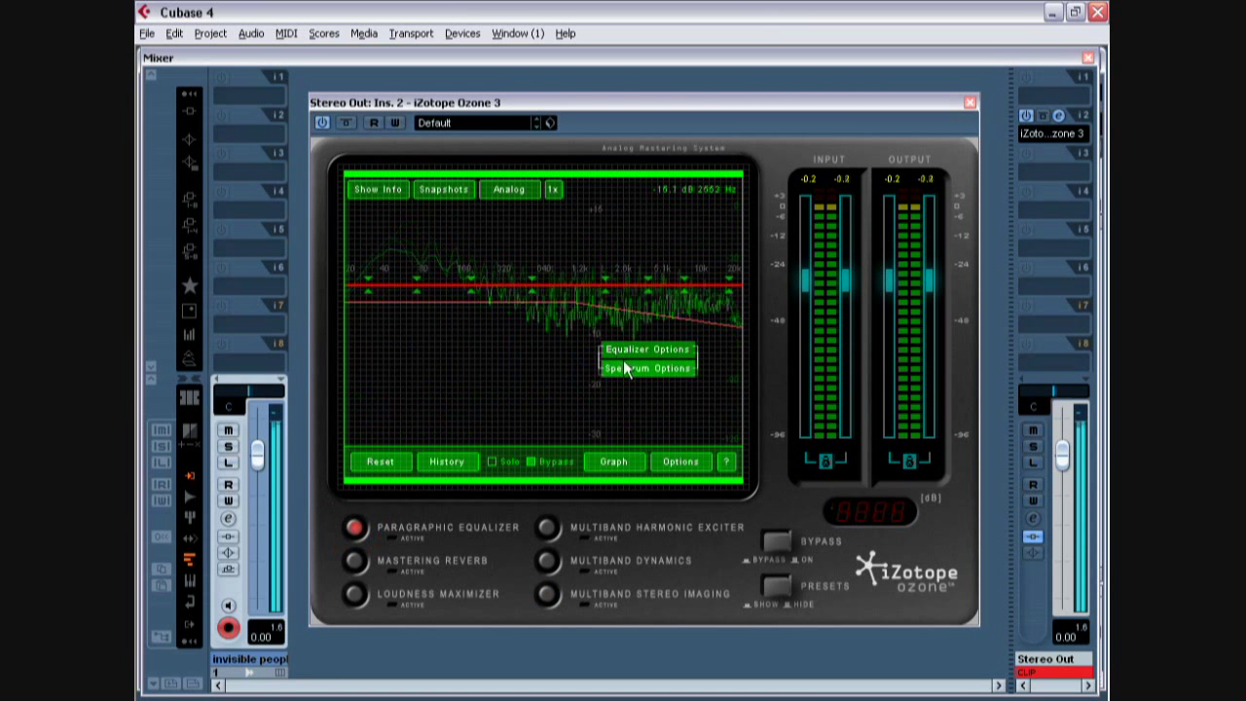
pyautogui.click(623, 367)
pyautogui.click(657, 308)
pyautogui.click(652, 283)
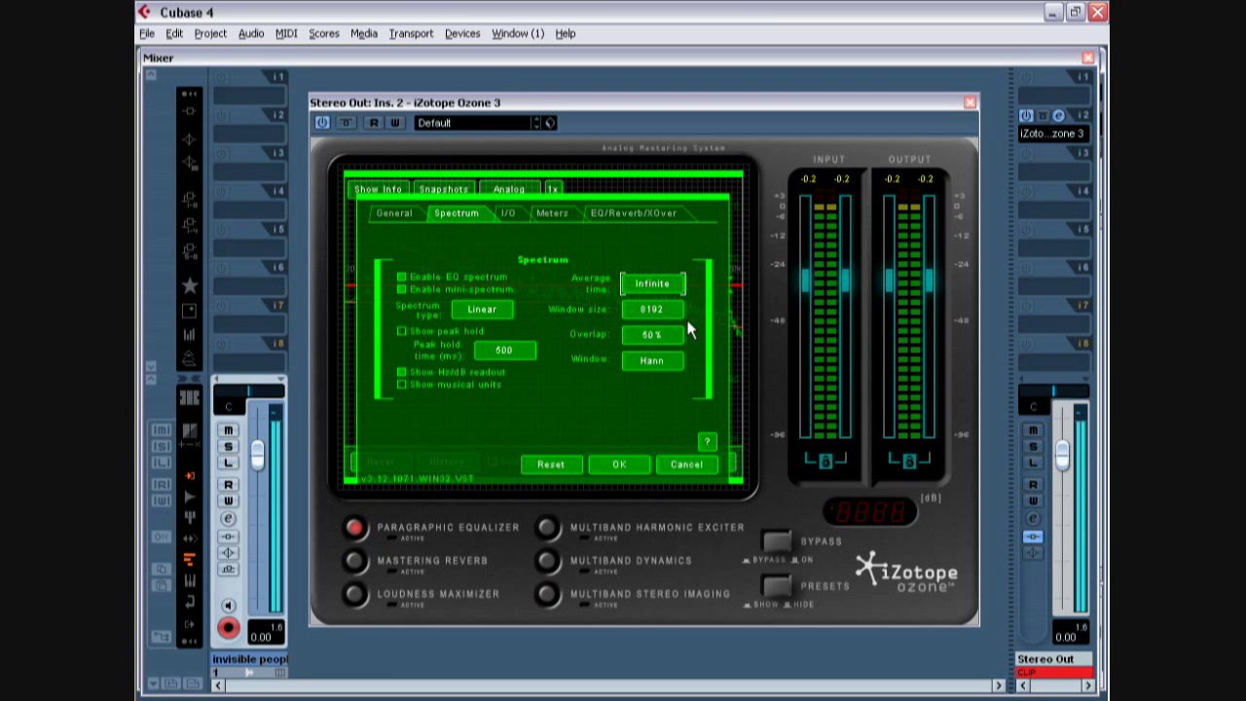
pyautogui.click(639, 466)
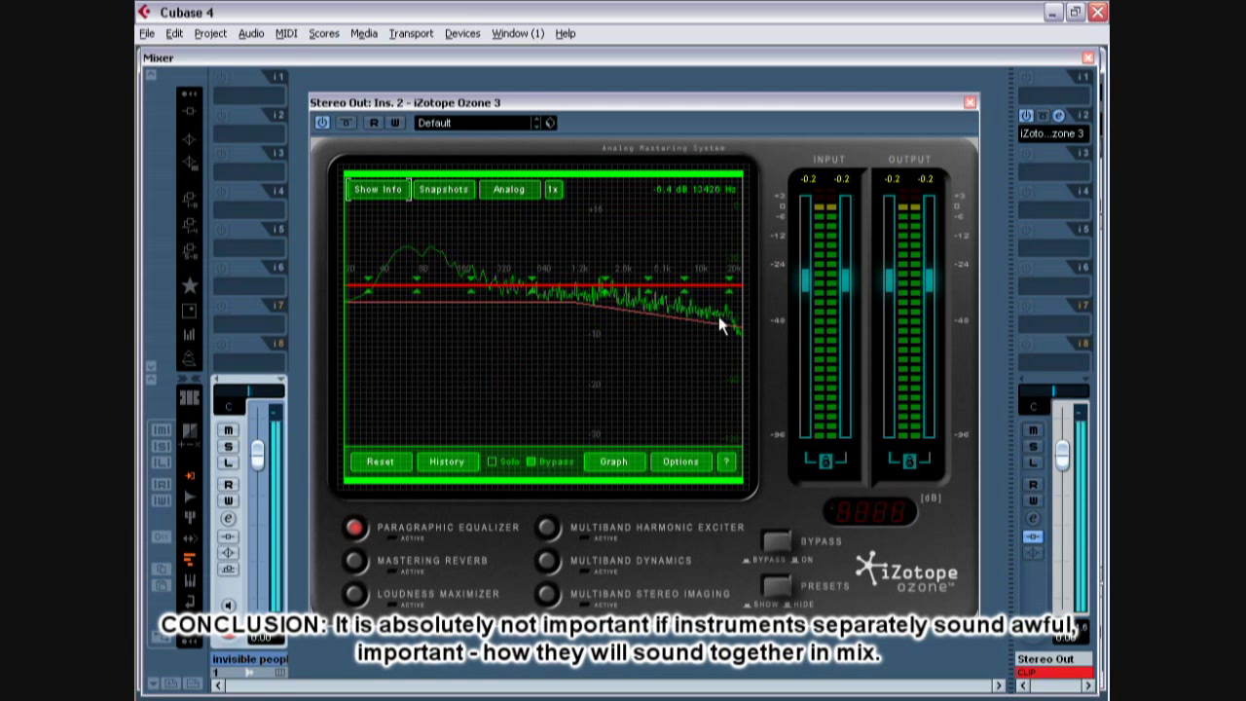
# Step: Show the B and F spectrum snapshots over the current mix spectrum for comparison
pyautogui.click(446, 192)
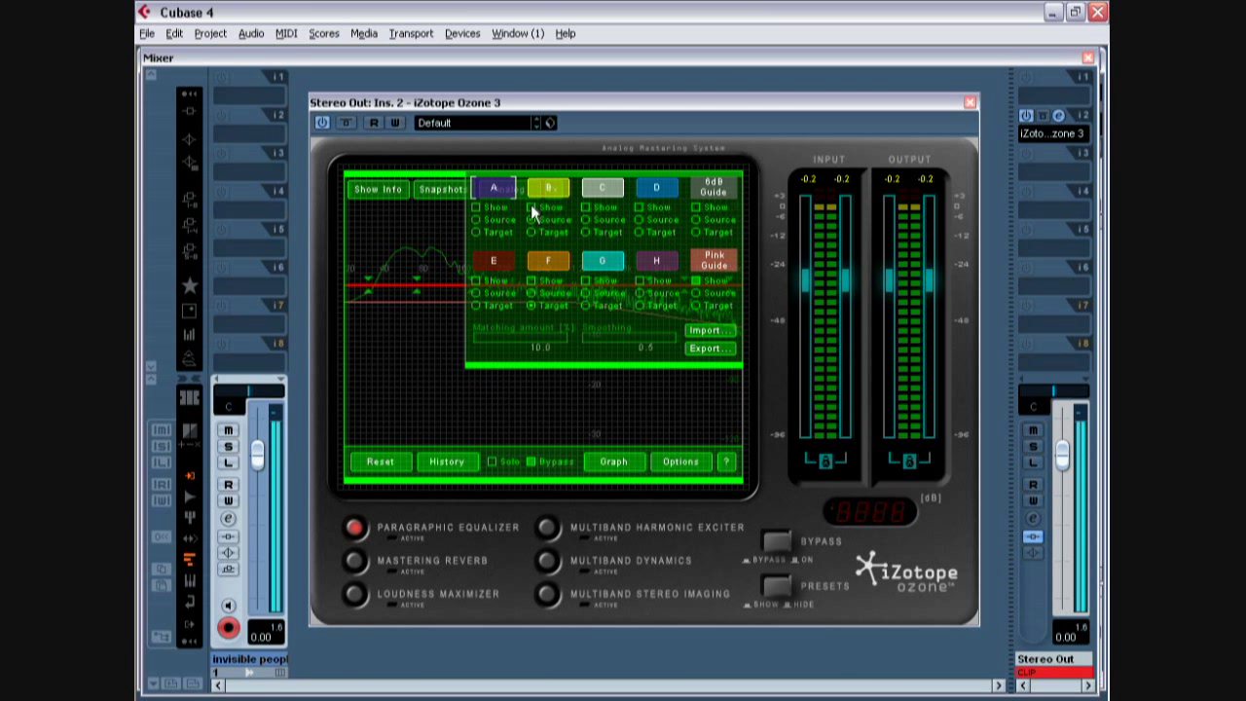
pyautogui.click(454, 195)
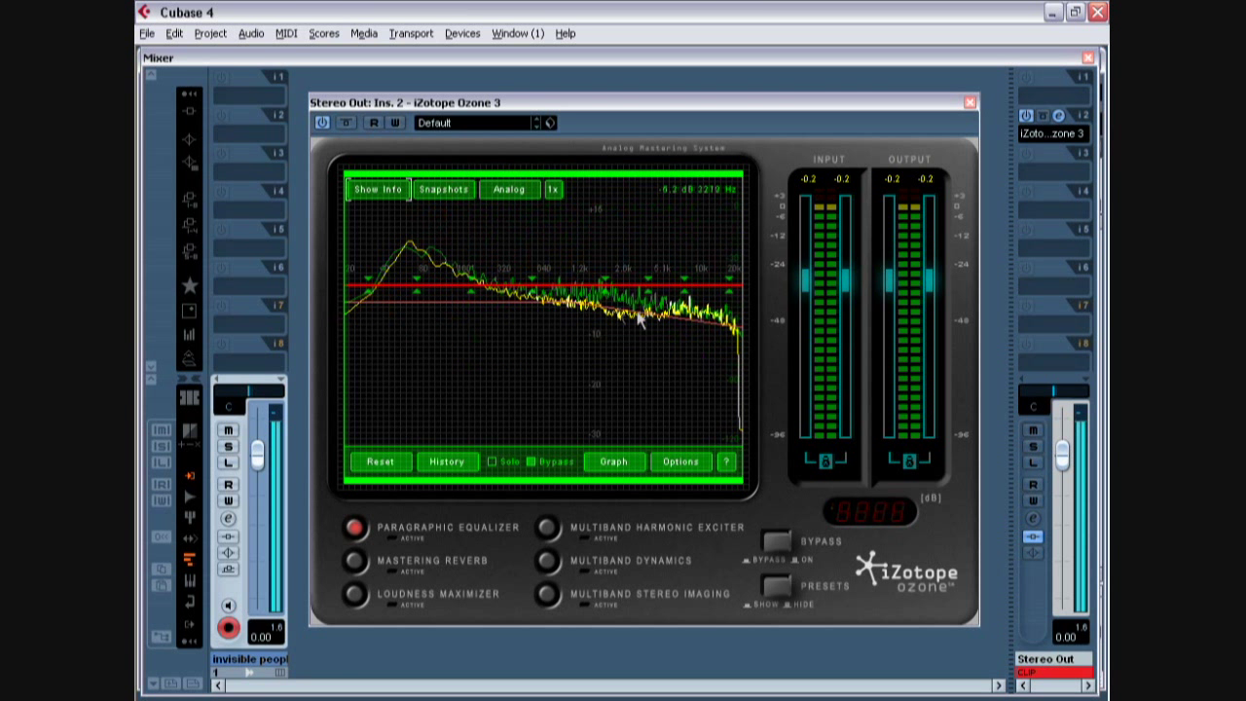
pyautogui.click(453, 192)
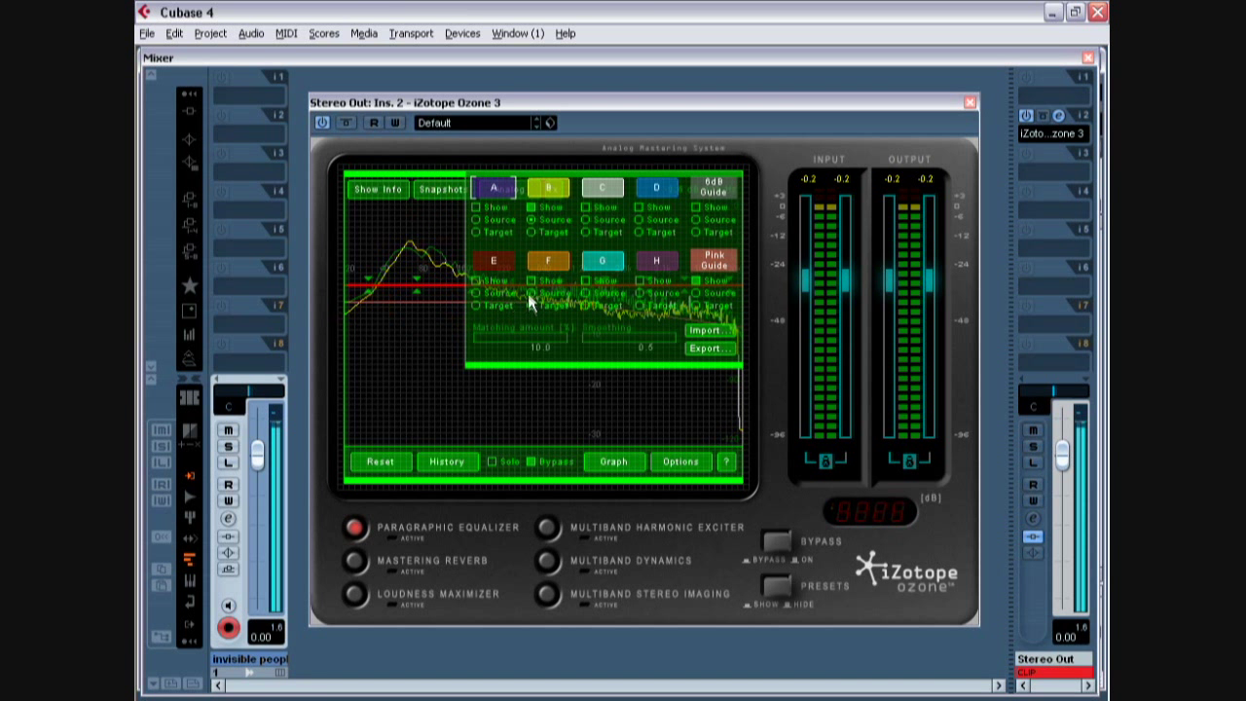
pyautogui.click(454, 191)
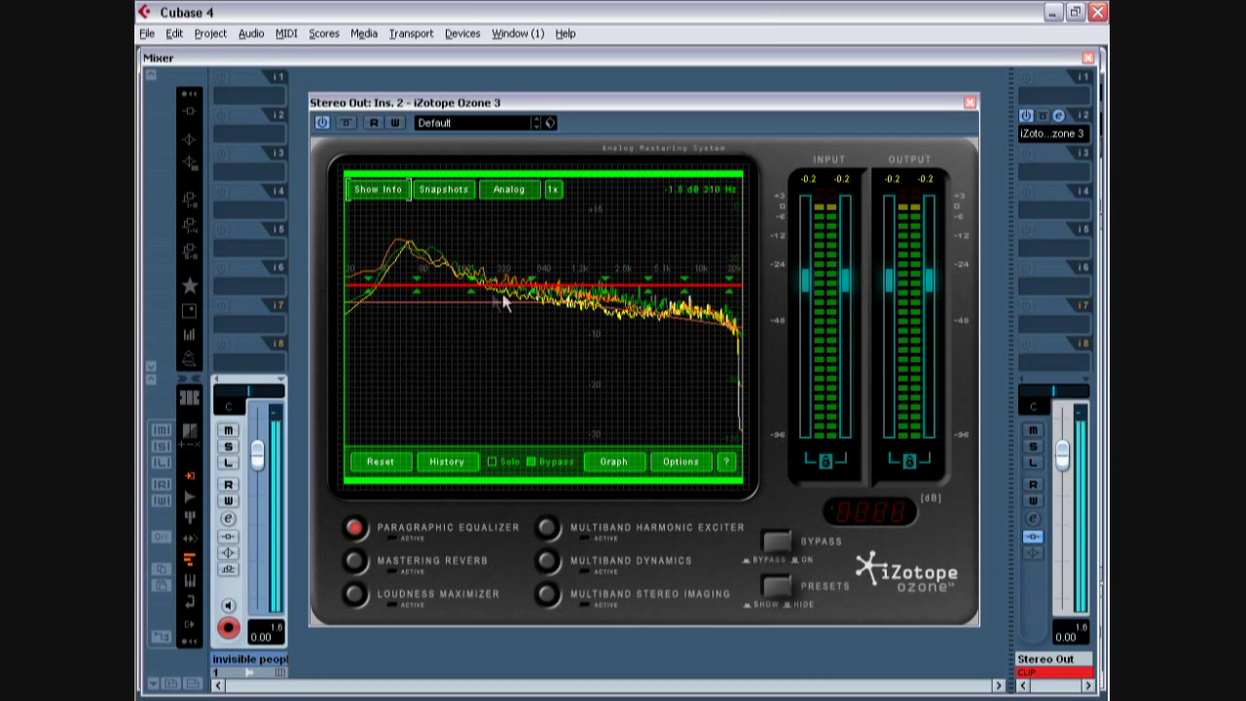
# Step: Hide the B and F snapshot curves and return to the equalizer spectrum
pyautogui.click(469, 195)
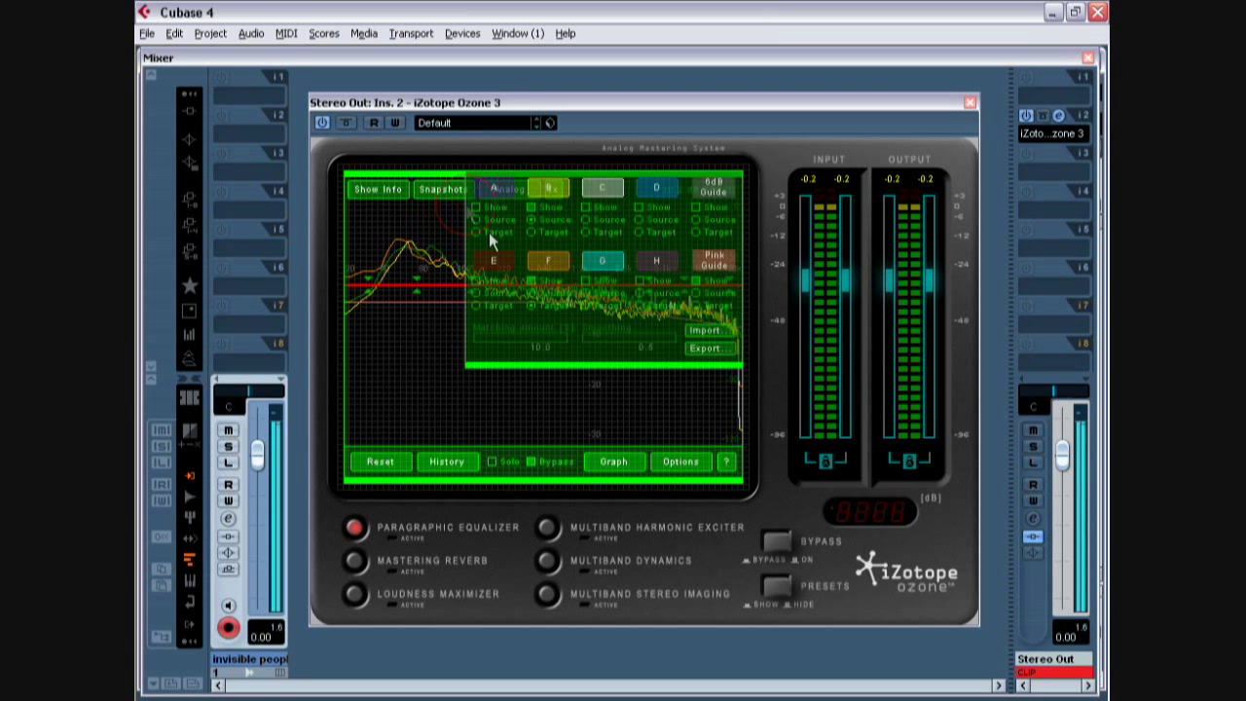
pyautogui.click(529, 206)
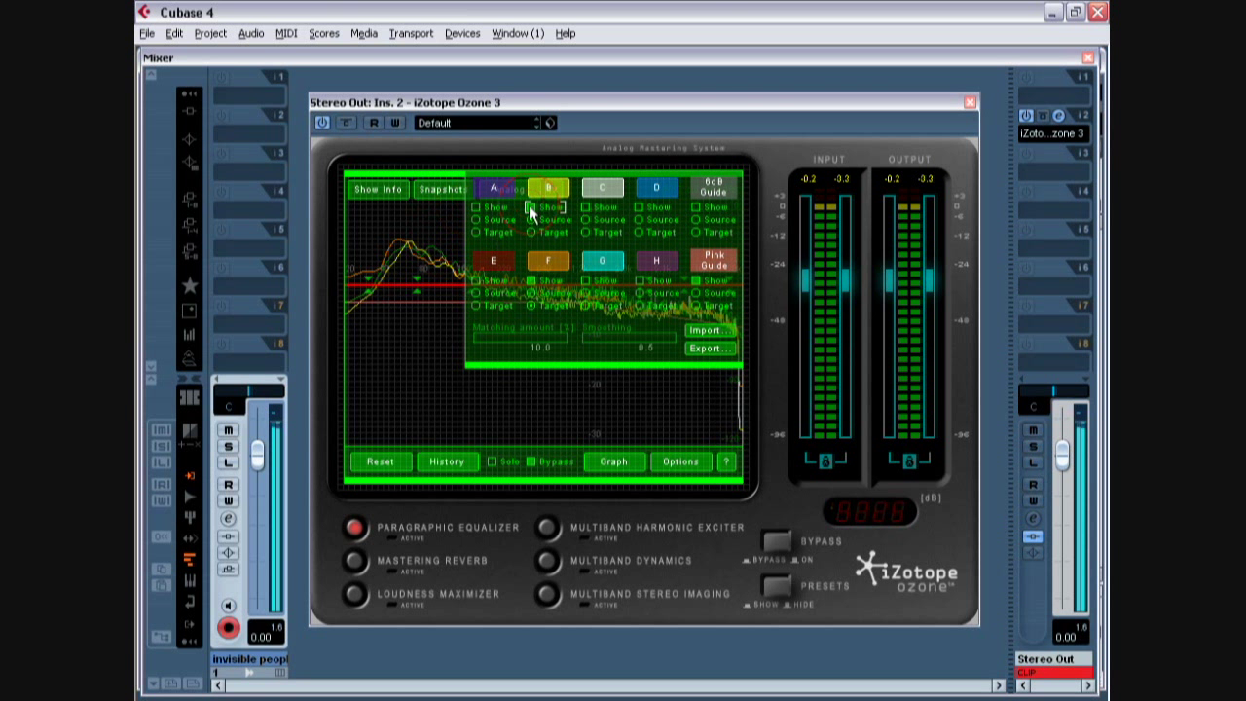
pyautogui.click(531, 207)
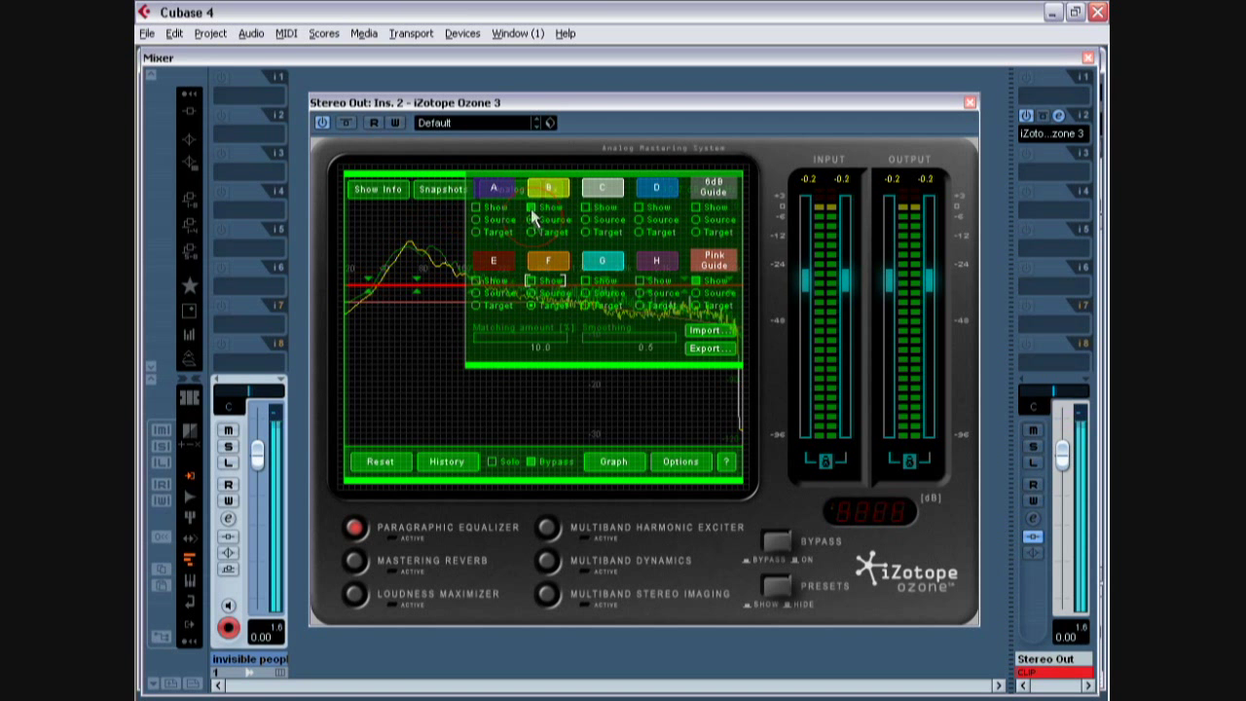
pyautogui.click(444, 189)
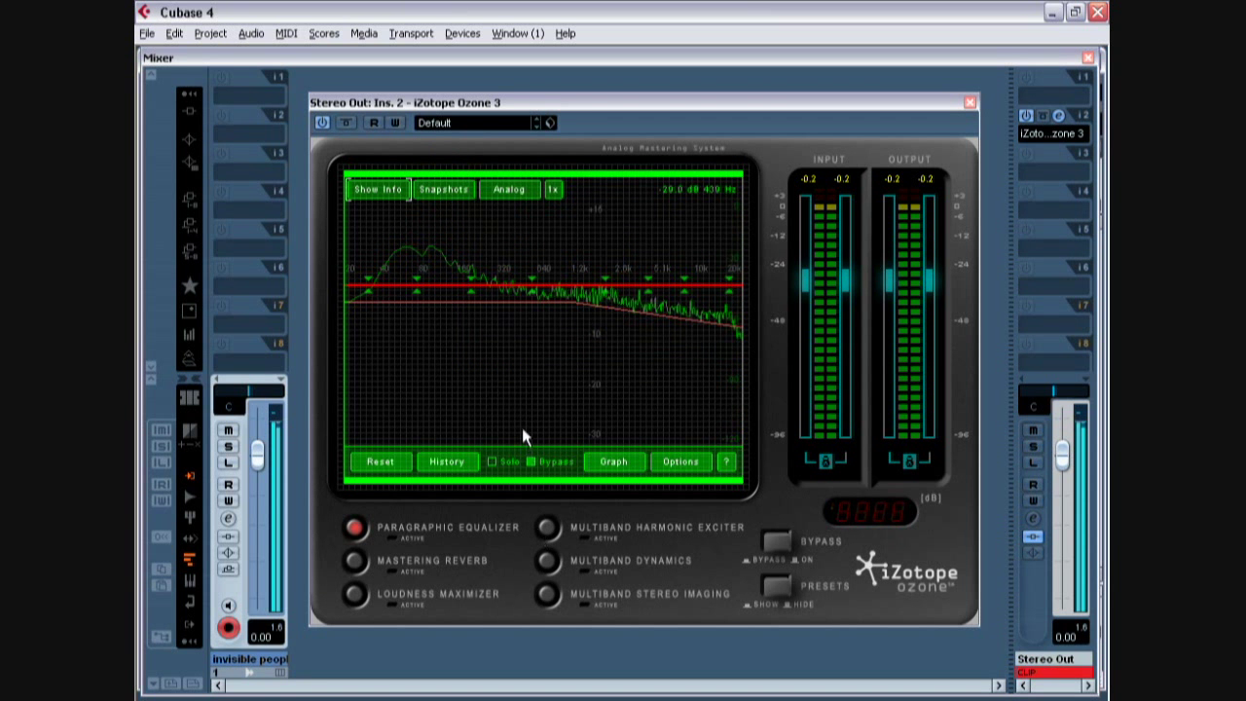
# Step: Examine the mix's phase and correlation meters in Multiband Stereo Imaging, and close the iZotope Ozone 3 window
pyautogui.click(548, 593)
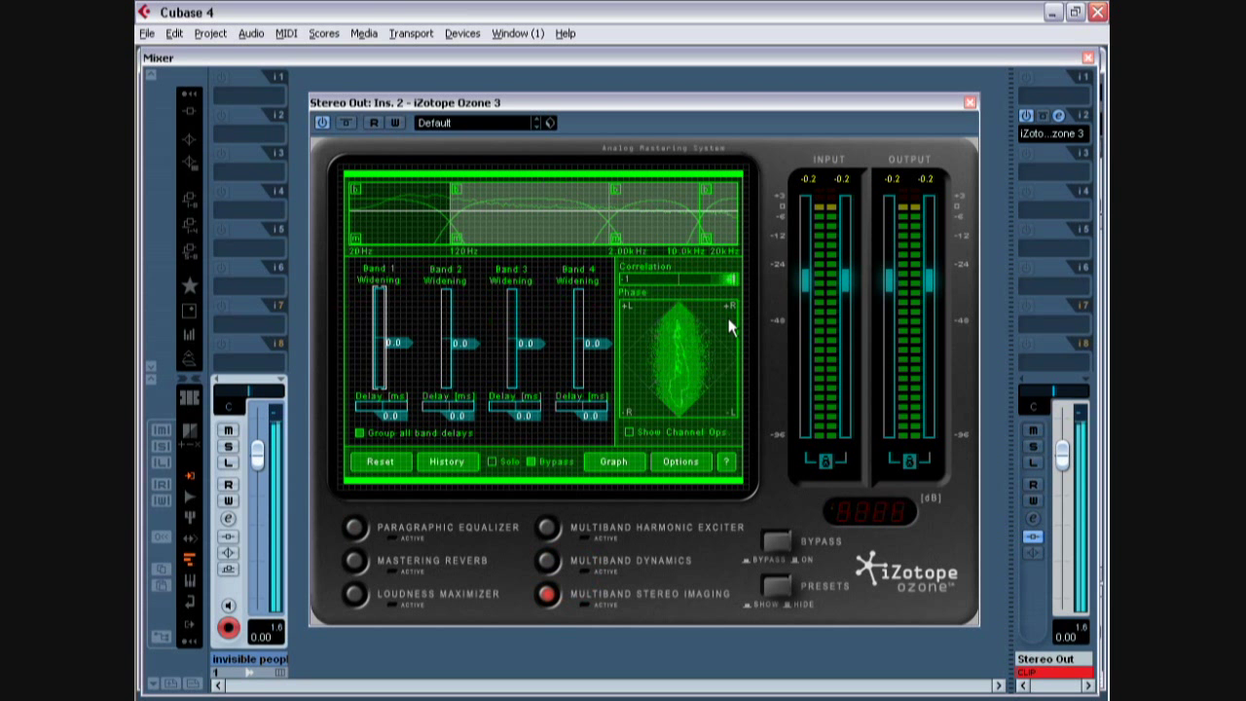
pyautogui.click(970, 103)
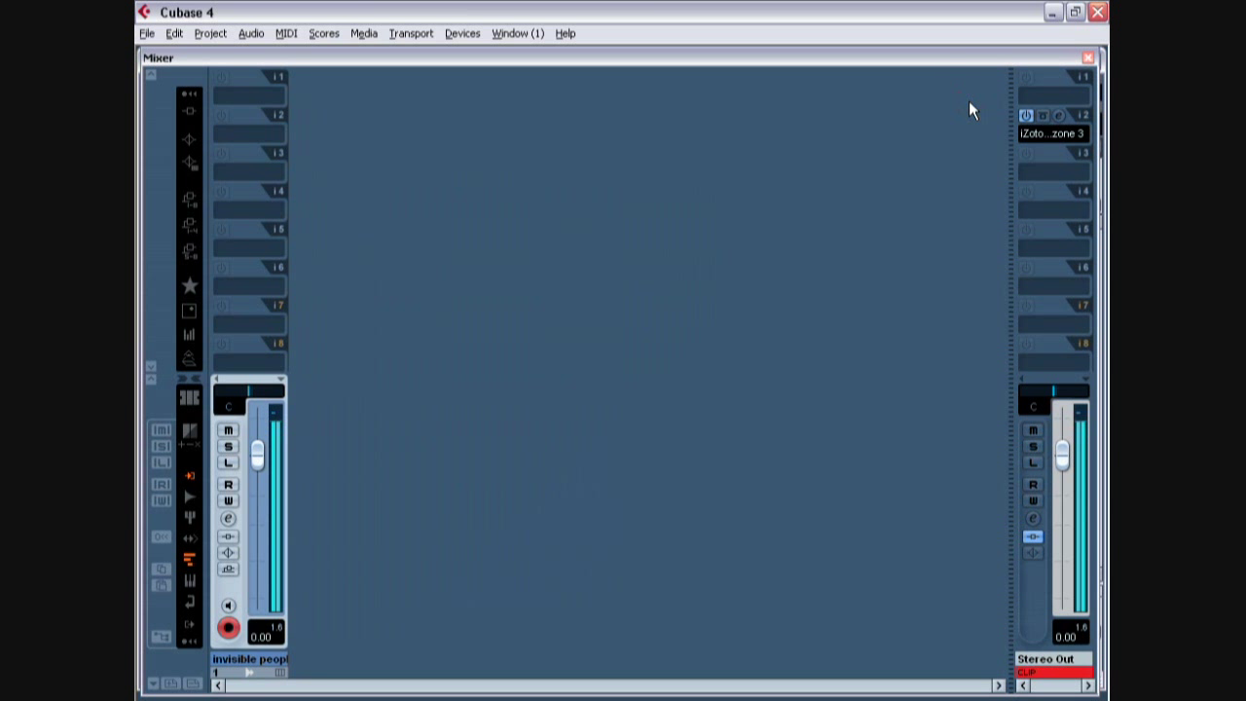
# Step: Insert the SX mono StereoTools plug-in in the third insert slot of the Stereo Out channel
pyautogui.click(1033, 173)
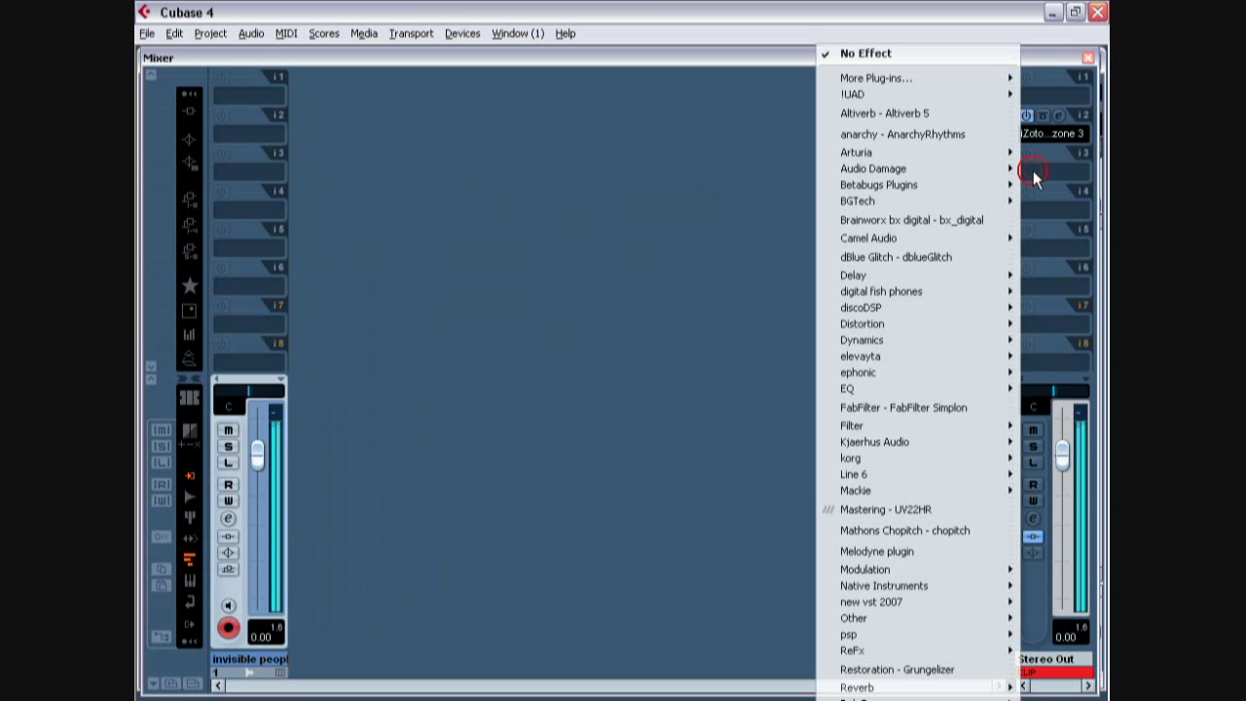
pyautogui.moveTo(925, 80)
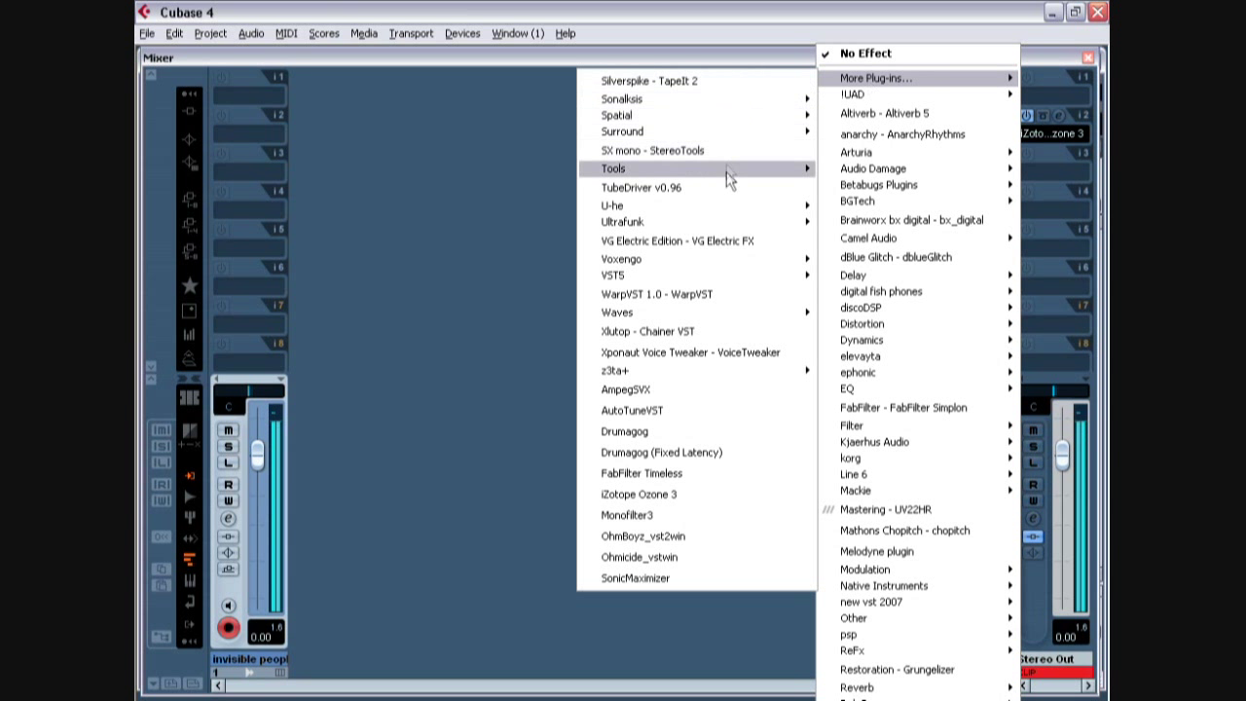
pyautogui.click(709, 150)
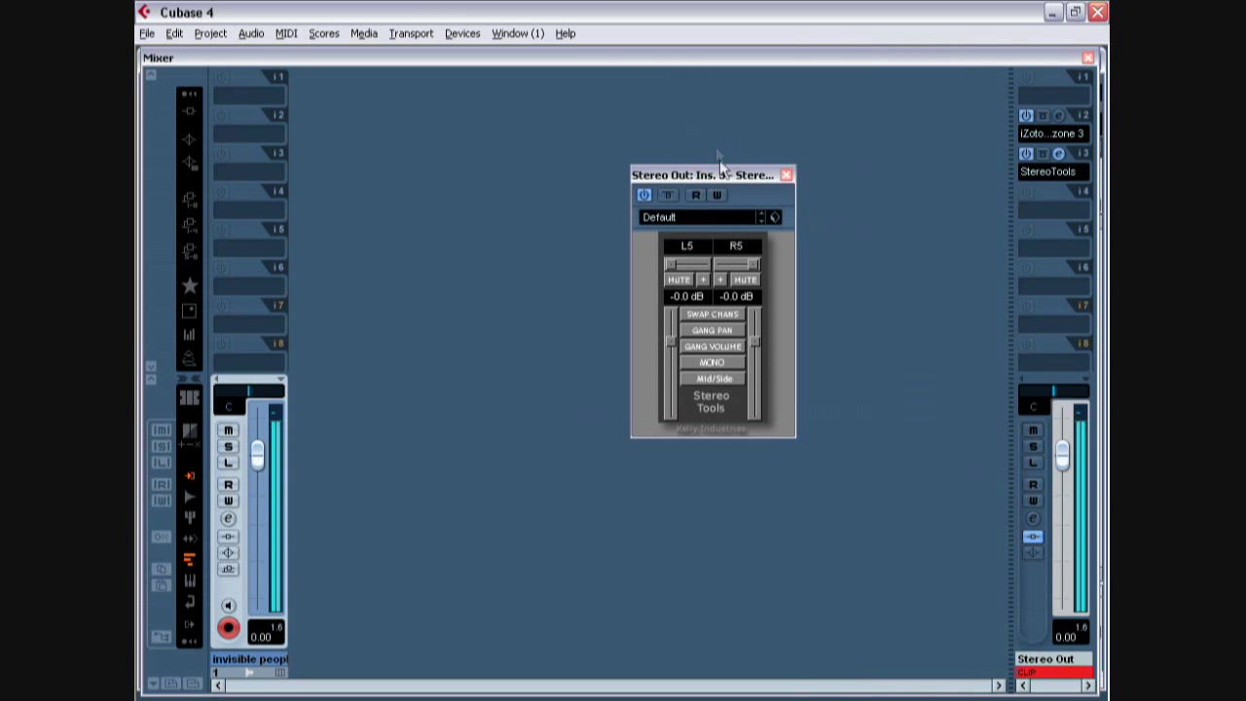
pyautogui.moveTo(730, 175); pyautogui.dragTo(707, 178)
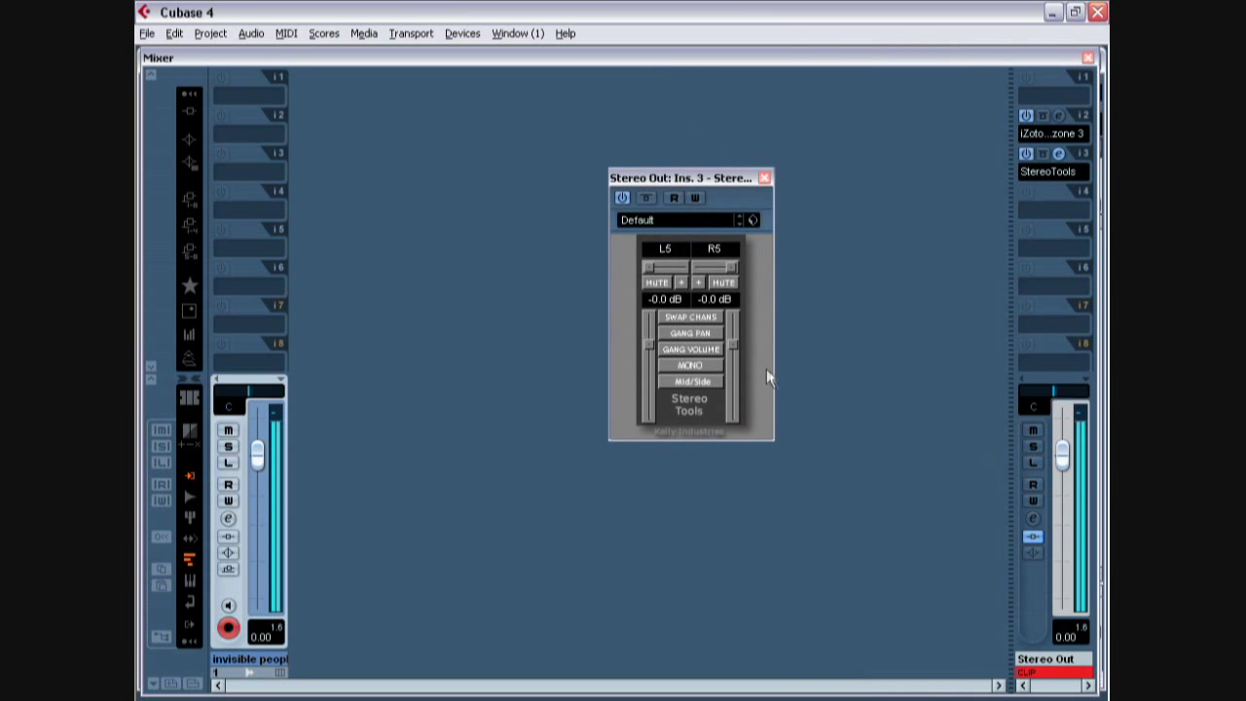
# Step: Switch StereoTools' Mono mode on and off twice to compare mono with stereo, and close the plug-in window
pyautogui.click(707, 365)
pyautogui.click(707, 368)
pyautogui.click(706, 367)
pyautogui.click(706, 365)
pyautogui.click(764, 177)
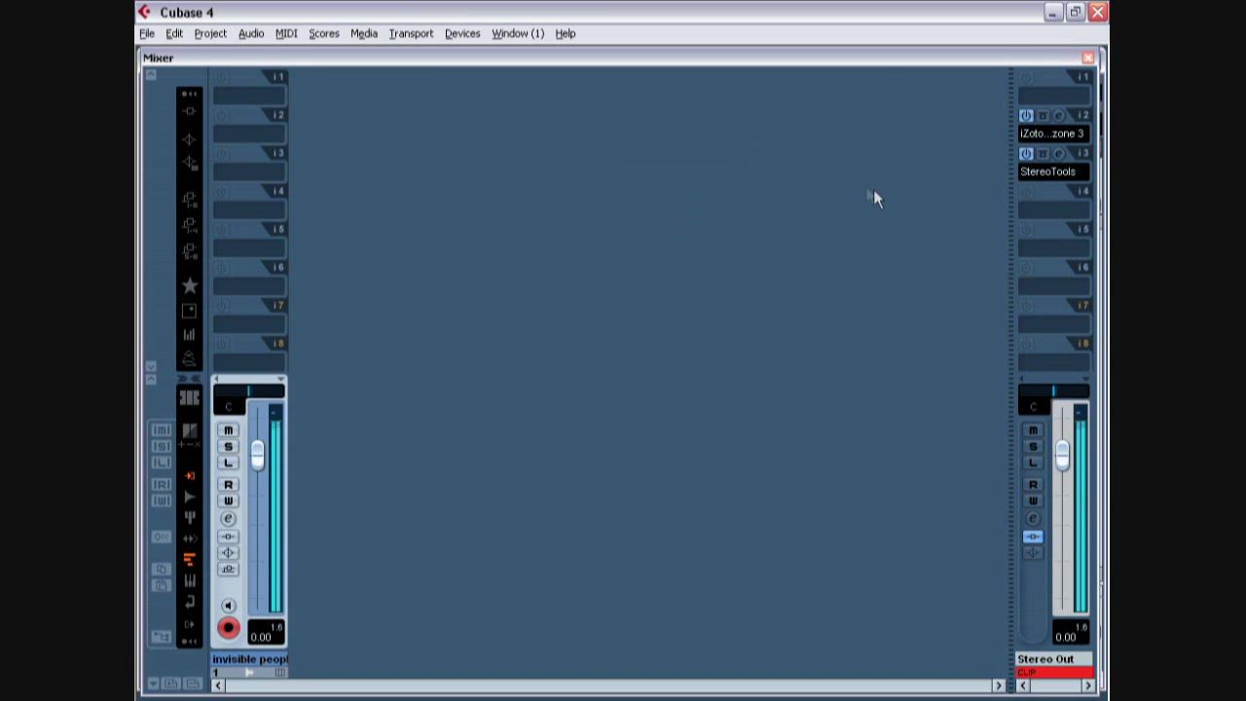
# Step: Close the mixer and lower the volume of the "invisible people" track
pyautogui.click(1087, 57)
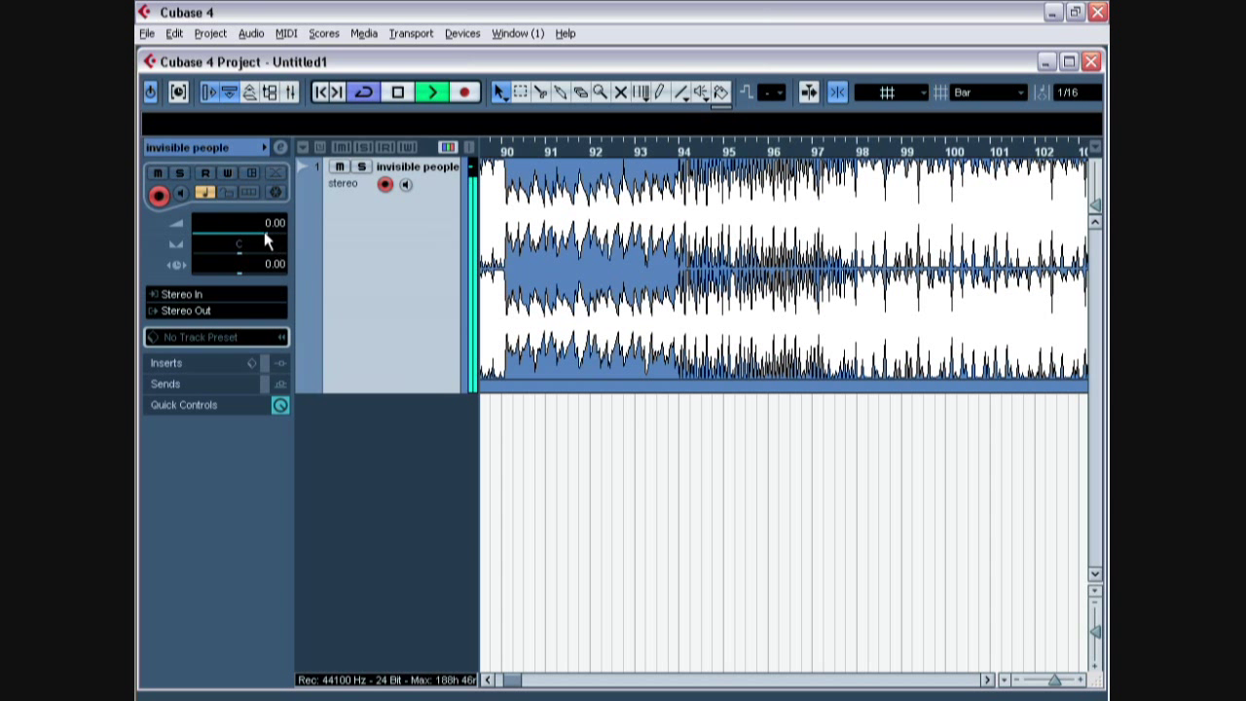
pyautogui.moveTo(265, 236); pyautogui.dragTo(200, 233)
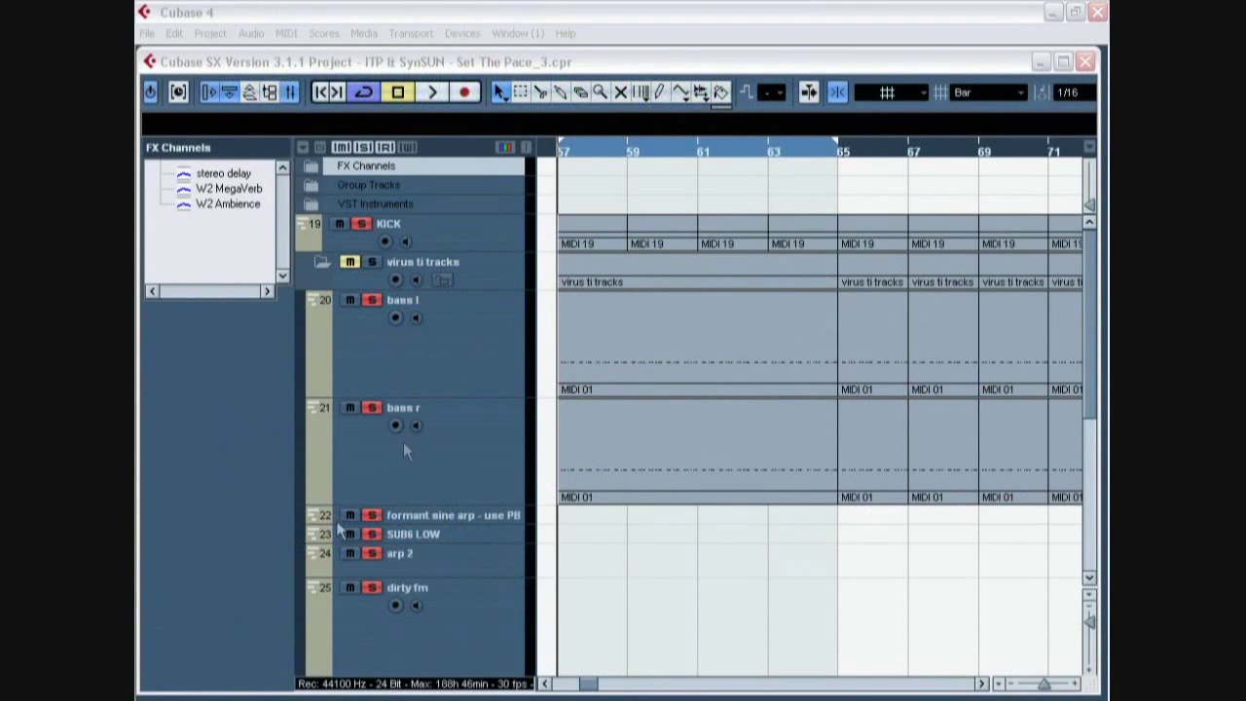
# Step: Play the looped section with the mixer open and raise the BASS channel's fader to -1.02 dB
pyautogui.press('F3')
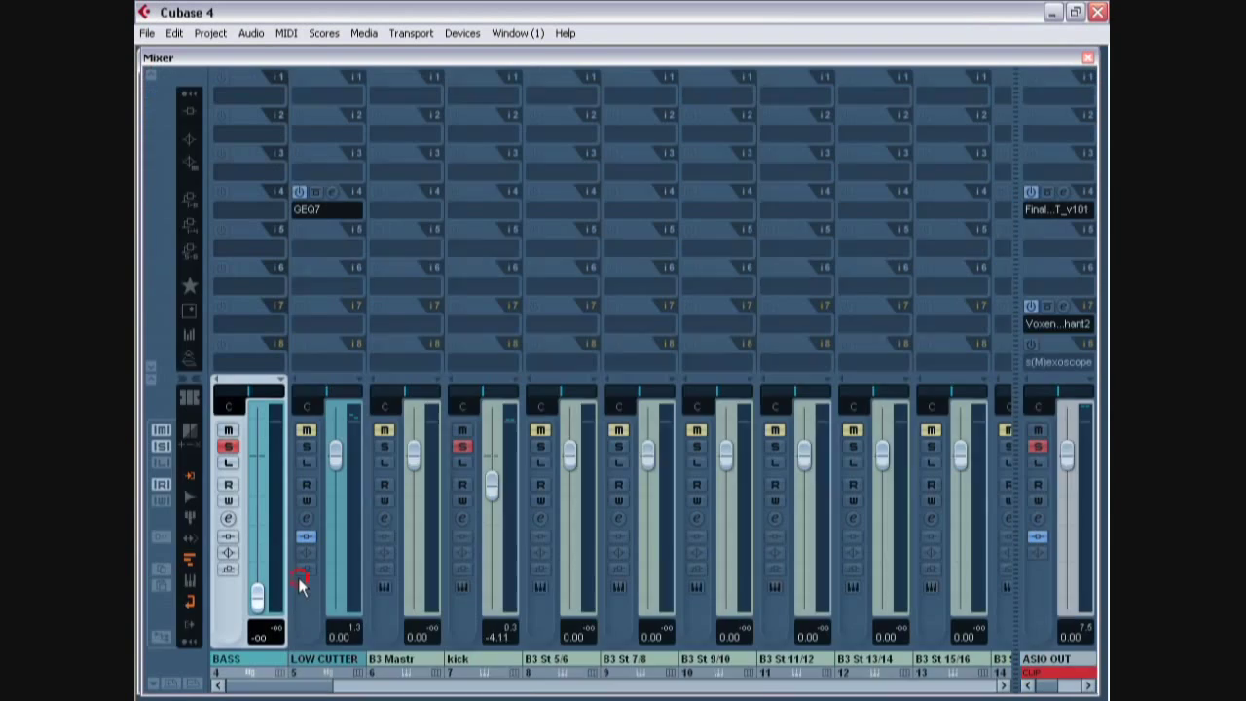
pyautogui.press('F2')
pyautogui.press('space')
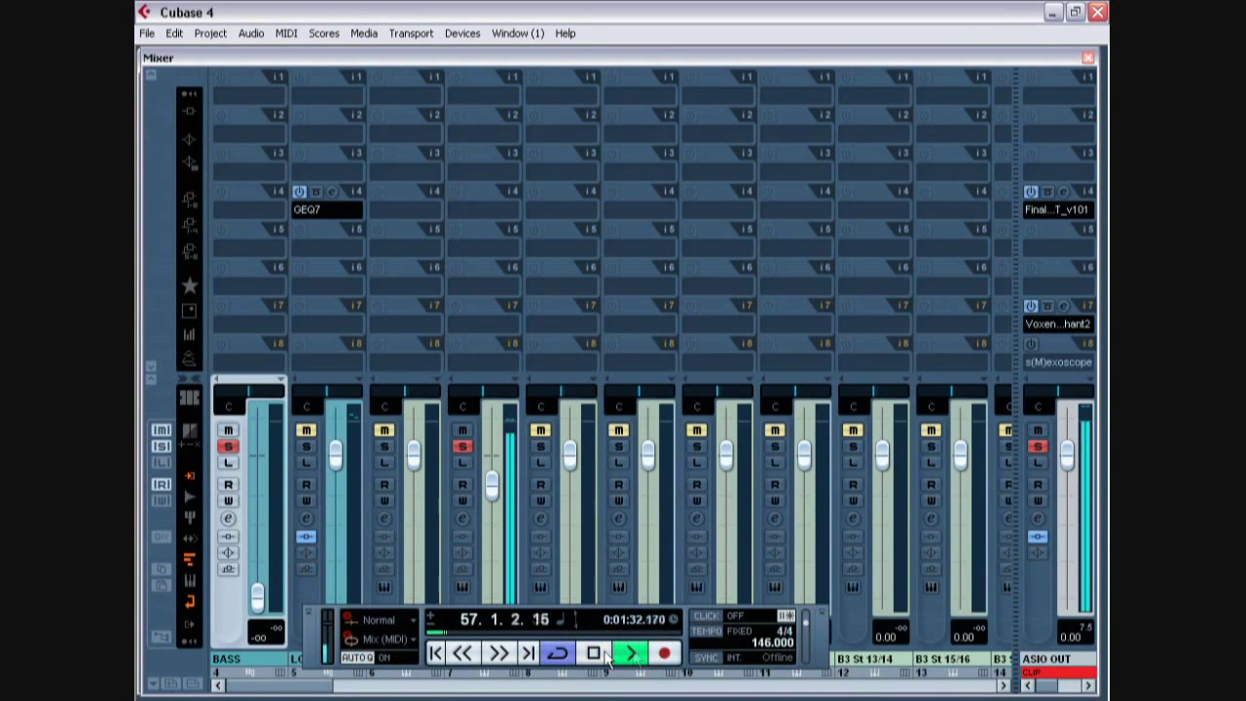
pyautogui.press('F2')
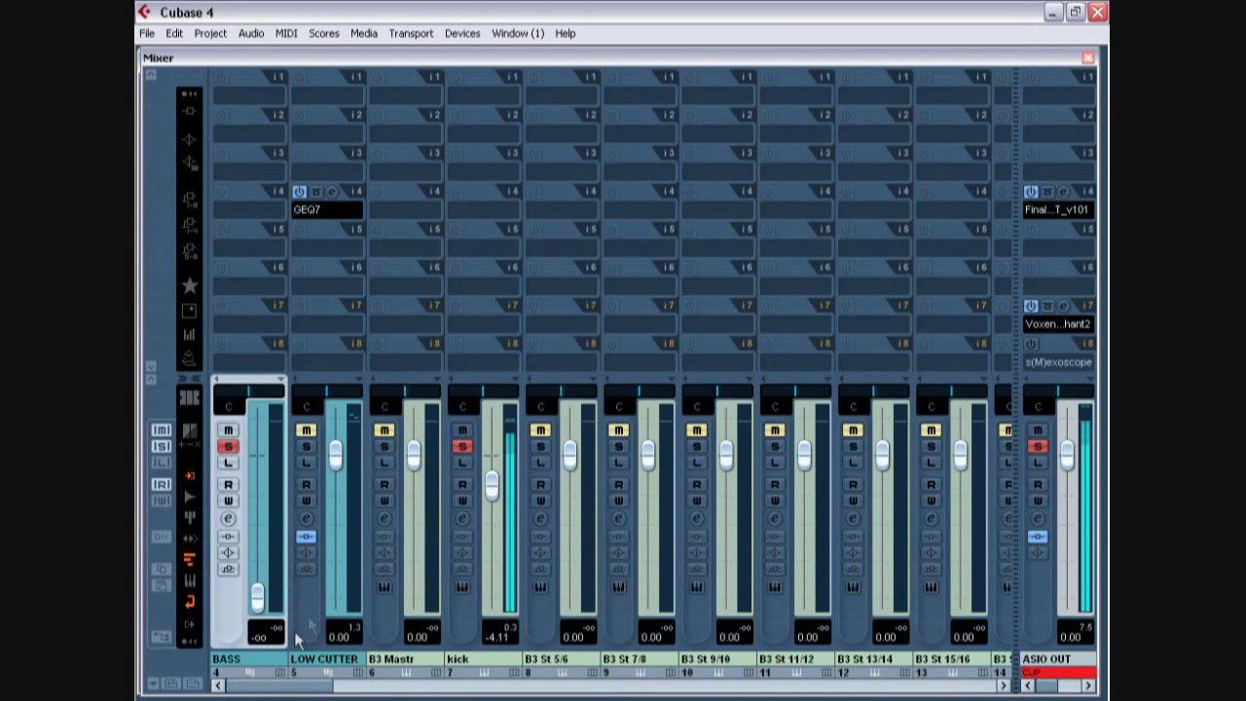
pyautogui.moveTo(257, 594); pyautogui.dragTo(261, 461)
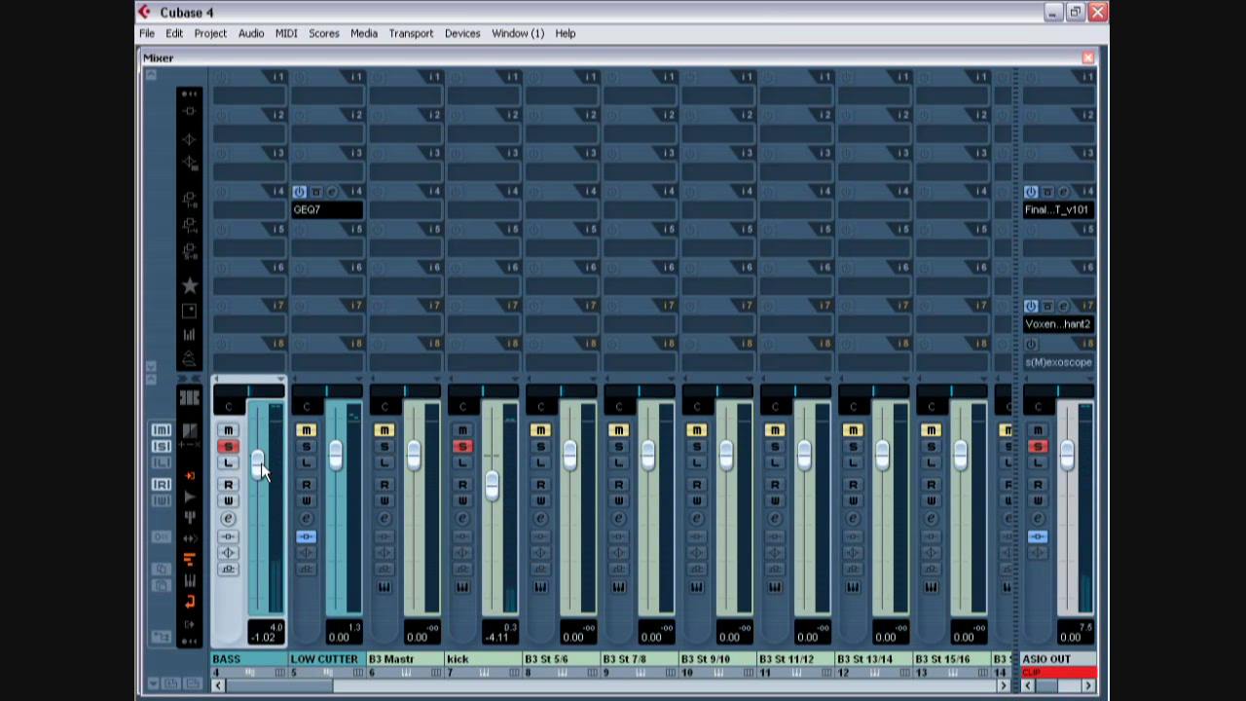
# Step: Toggle the BASS channel's solo off and on repeatedly to compare the kick with and without the bass
pyautogui.click(229, 447)
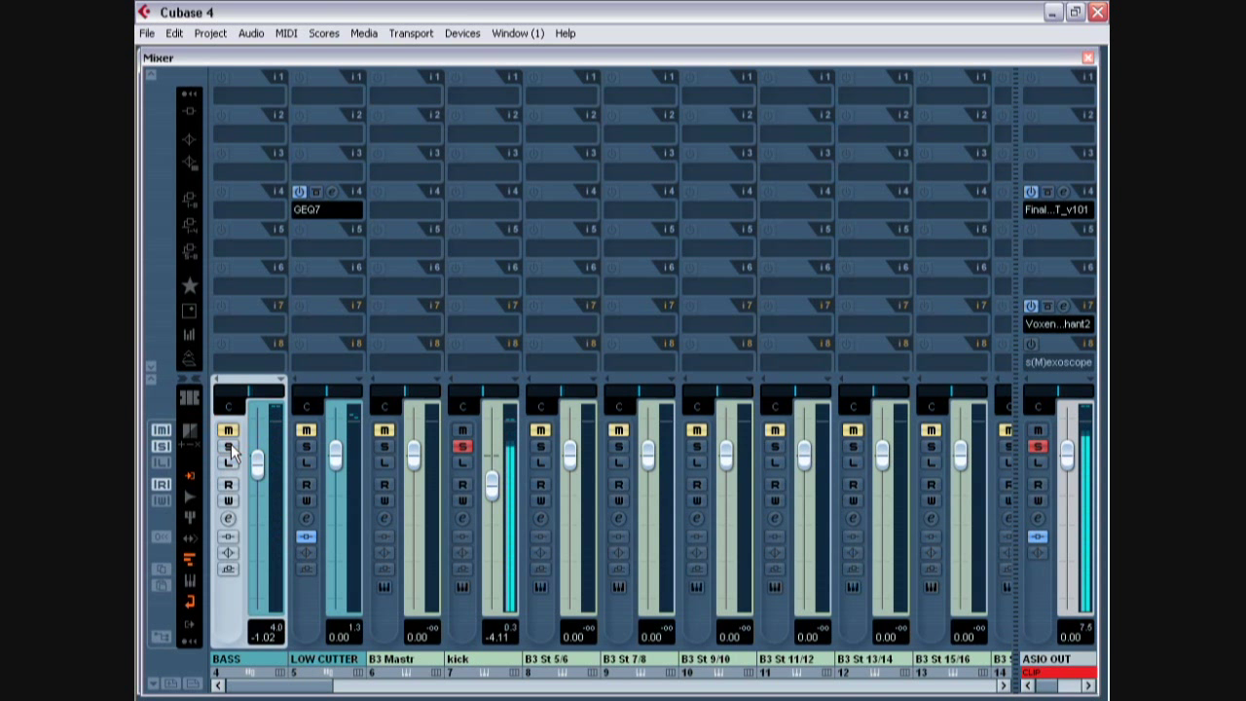
pyautogui.click(229, 447)
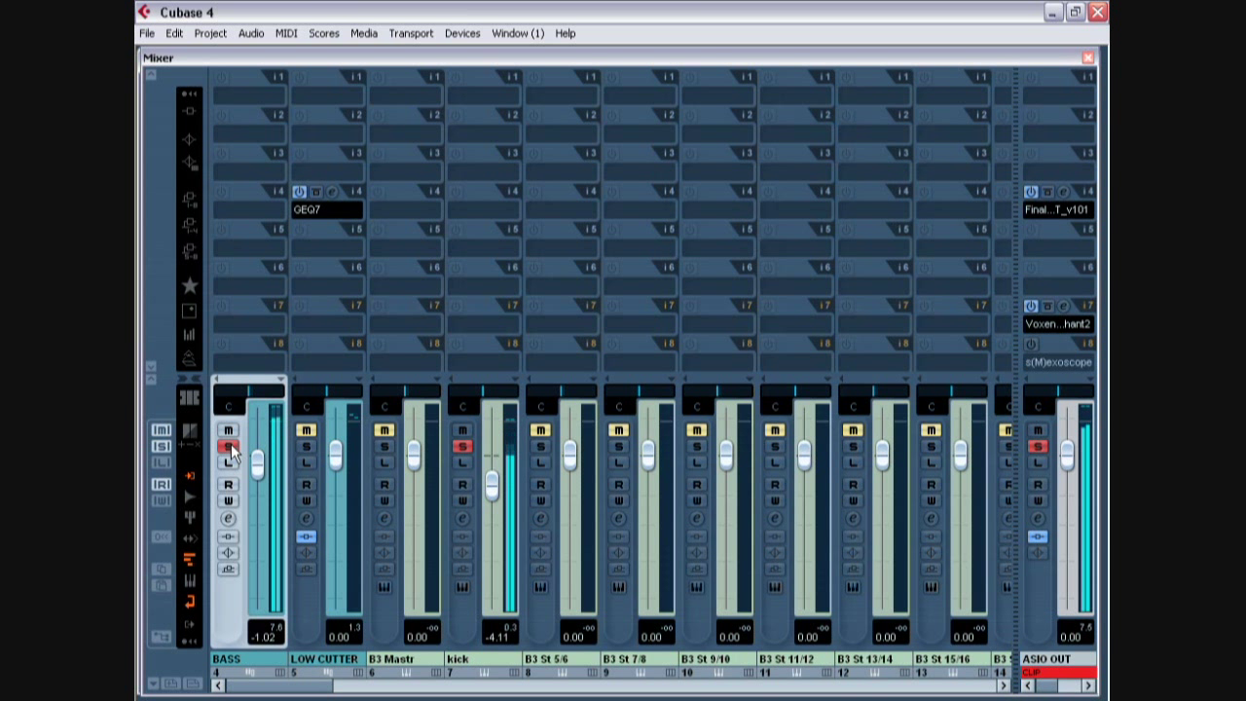
pyautogui.click(230, 446)
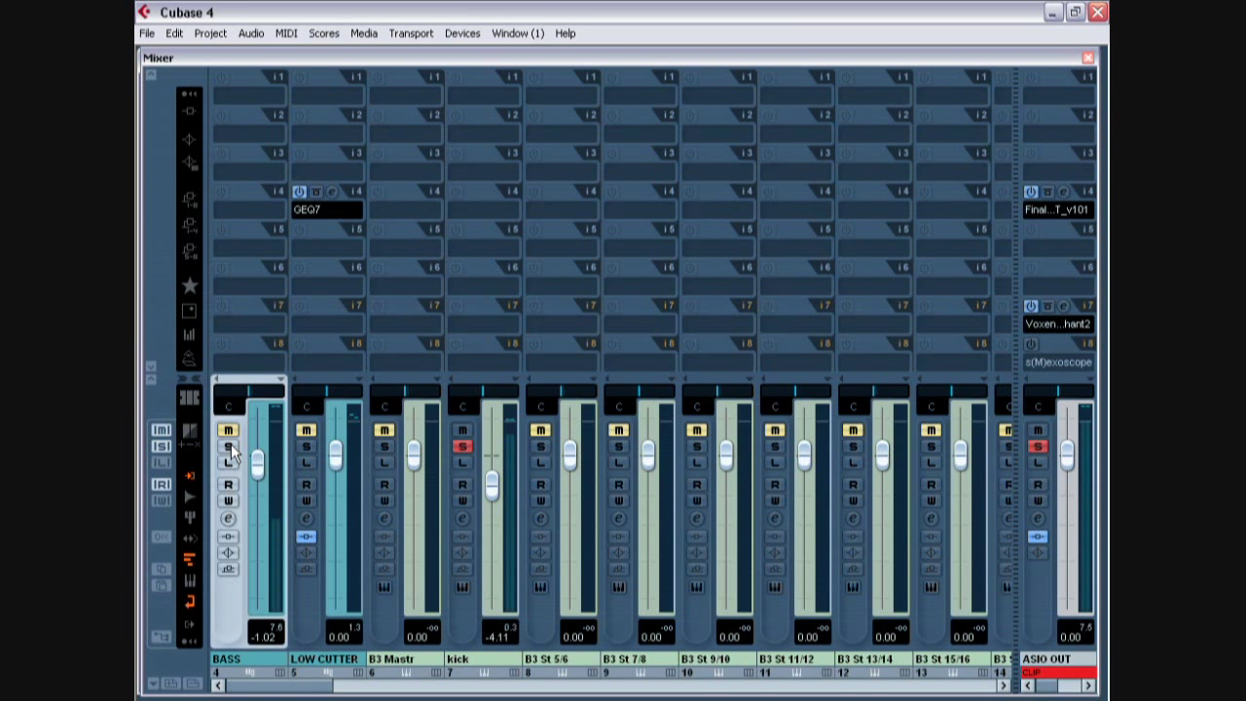
pyautogui.click(230, 446)
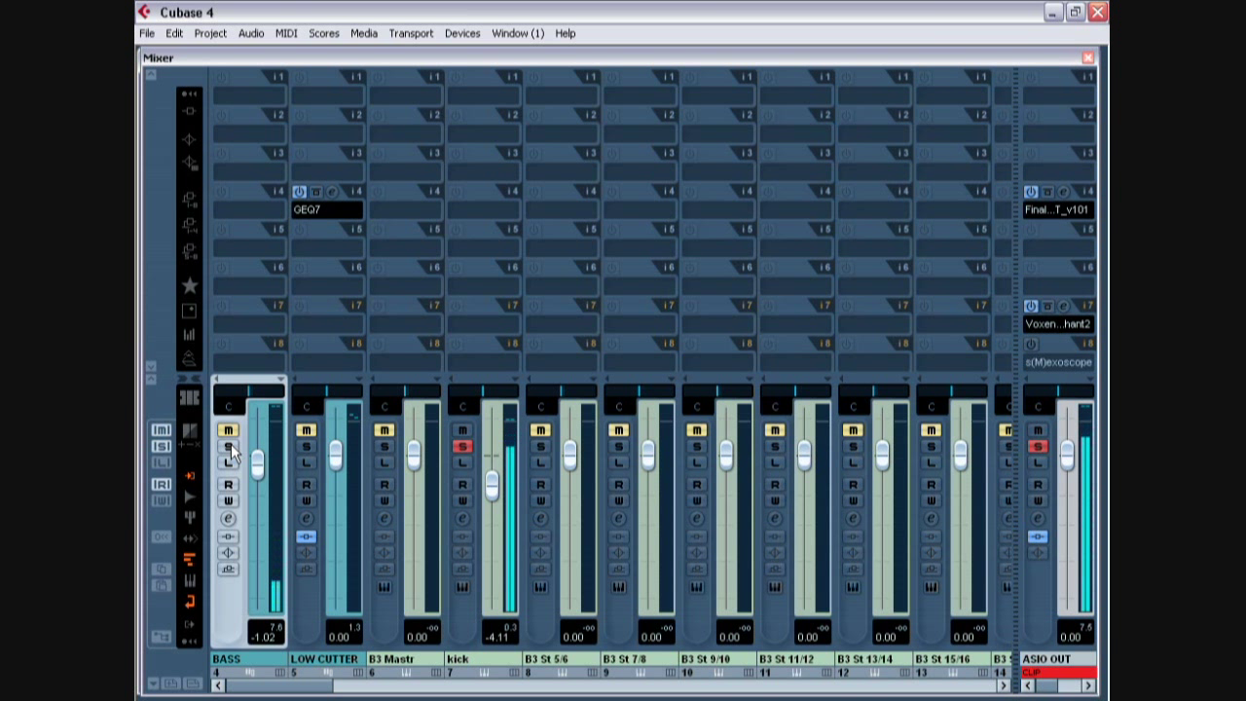
pyautogui.click(230, 446)
pyautogui.click(230, 446)
pyautogui.click(230, 446)
pyautogui.click(230, 445)
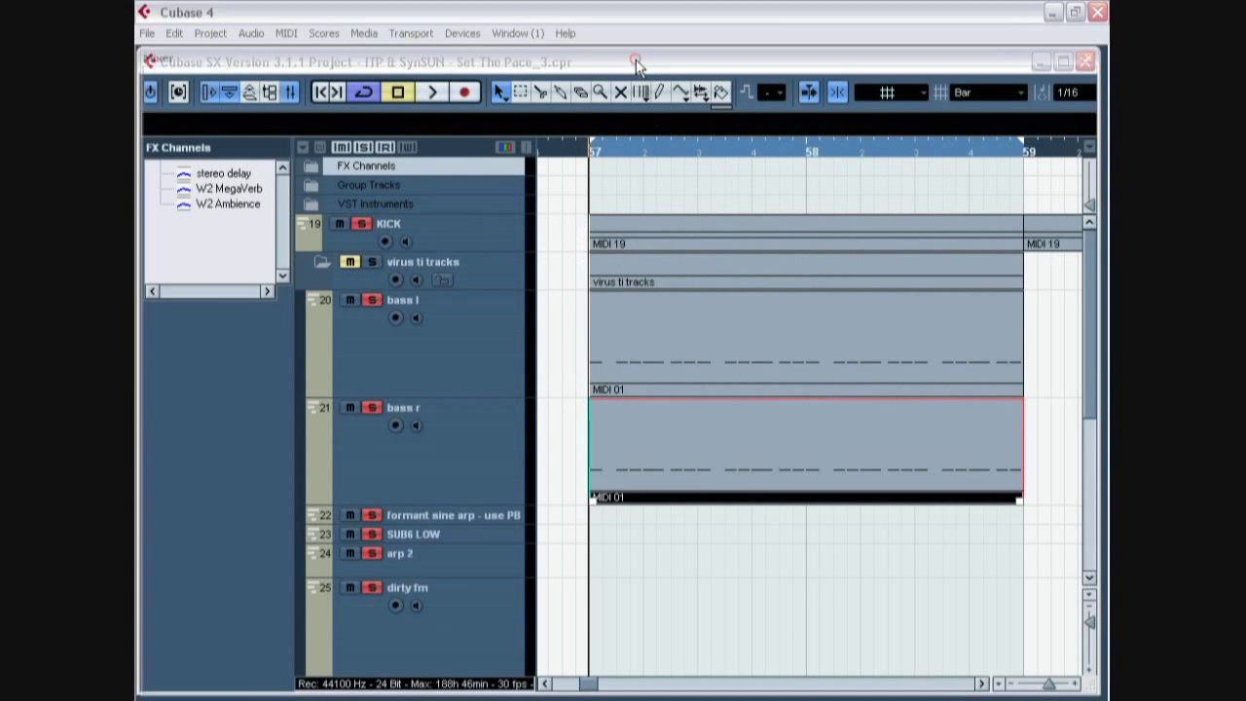
# Step: Start playback with the mixer open and insert Waves' stereo Q2-Paragraphic EQ in the BASS channel's second insert slot
pyautogui.press('F3')
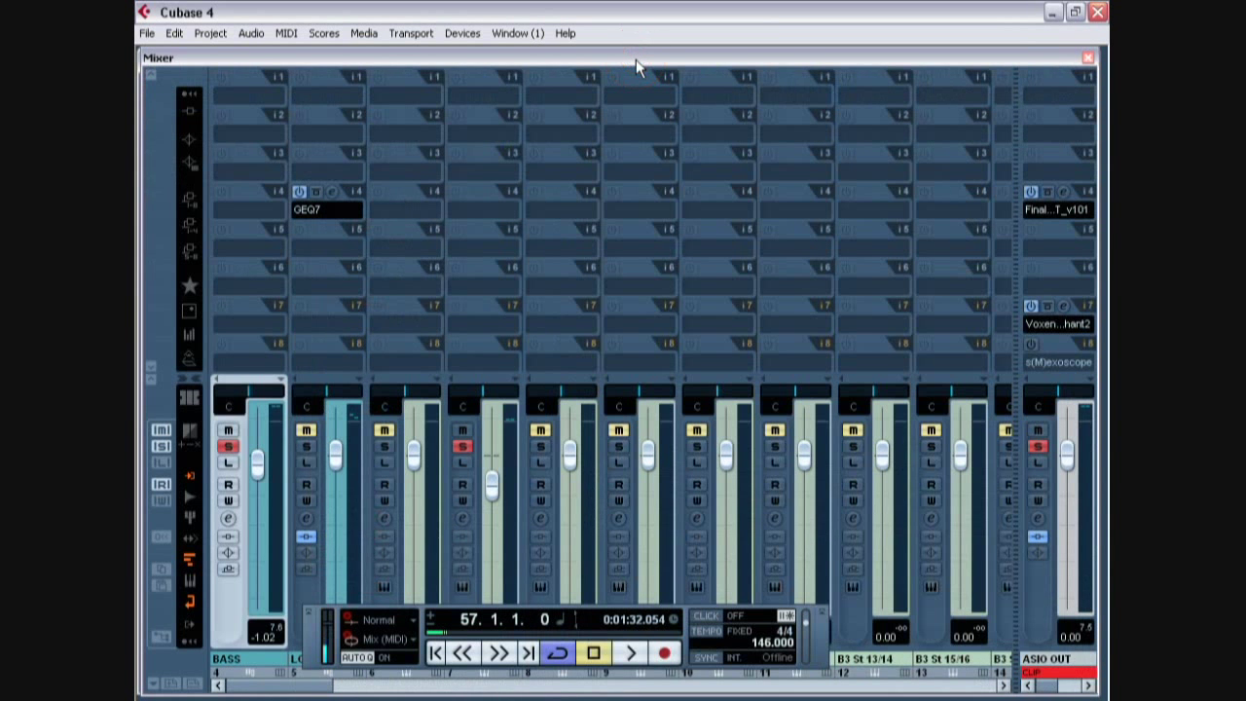
pyautogui.click(630, 649)
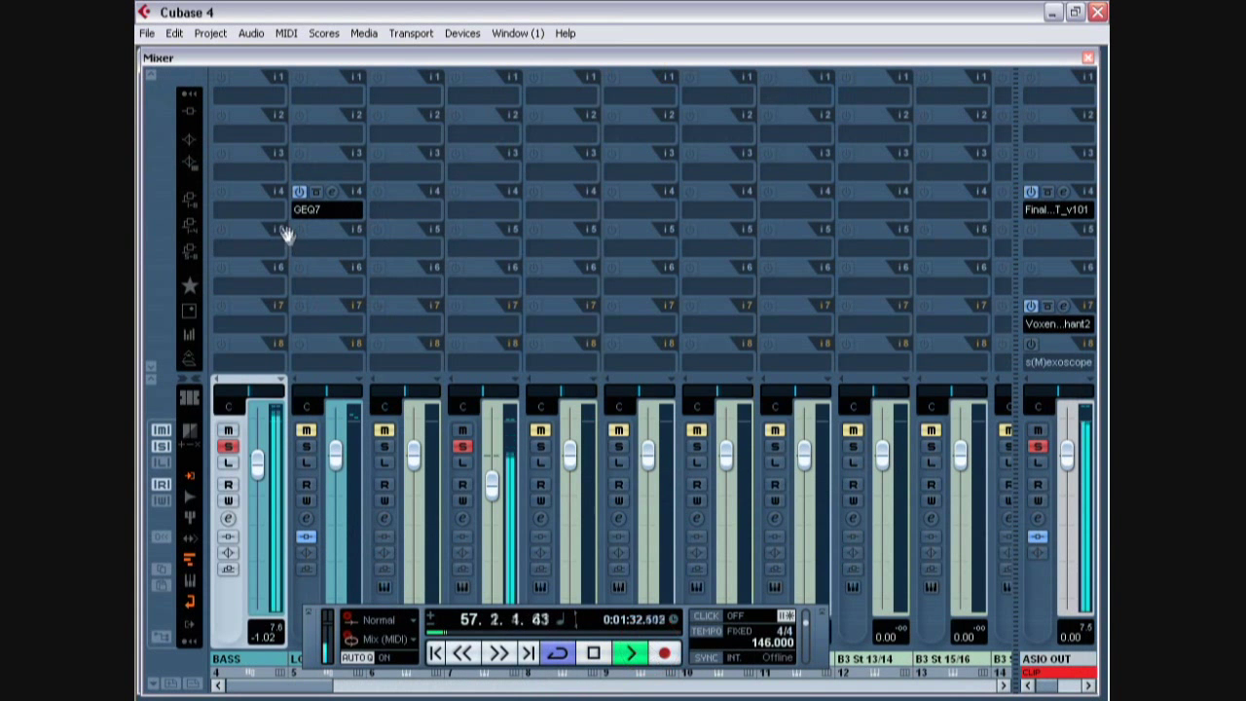
pyautogui.click(225, 138)
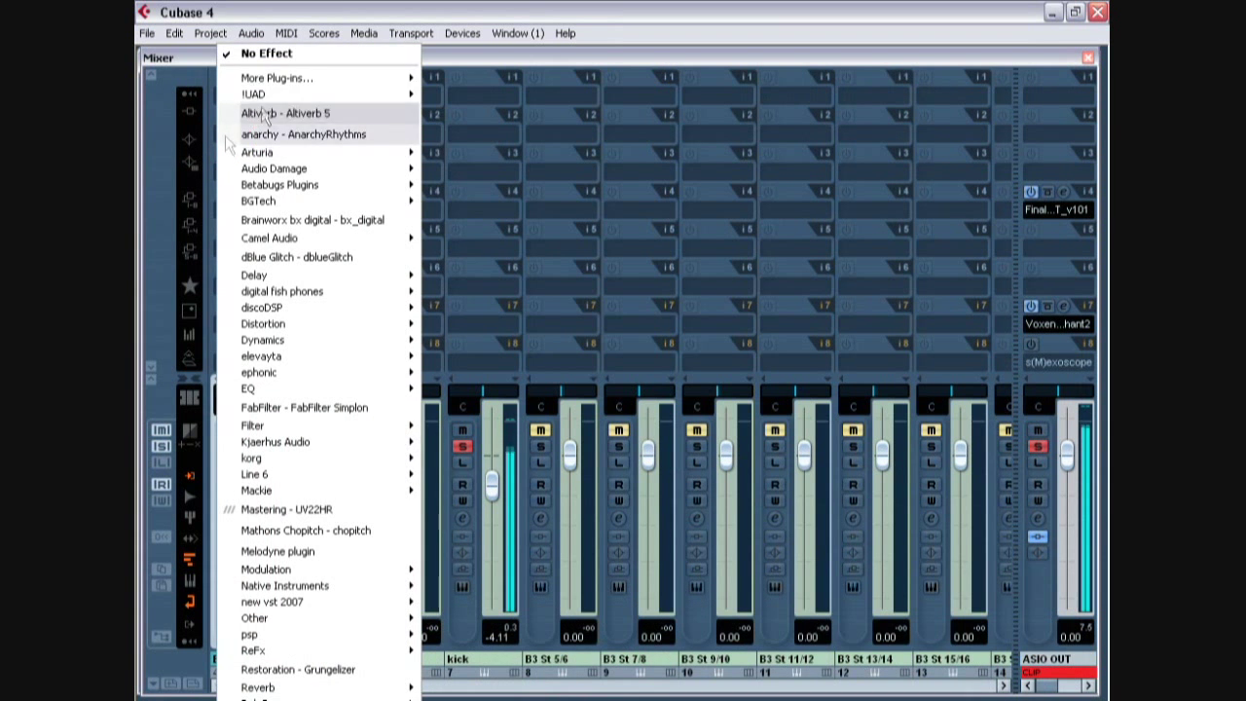
pyautogui.moveTo(331, 79)
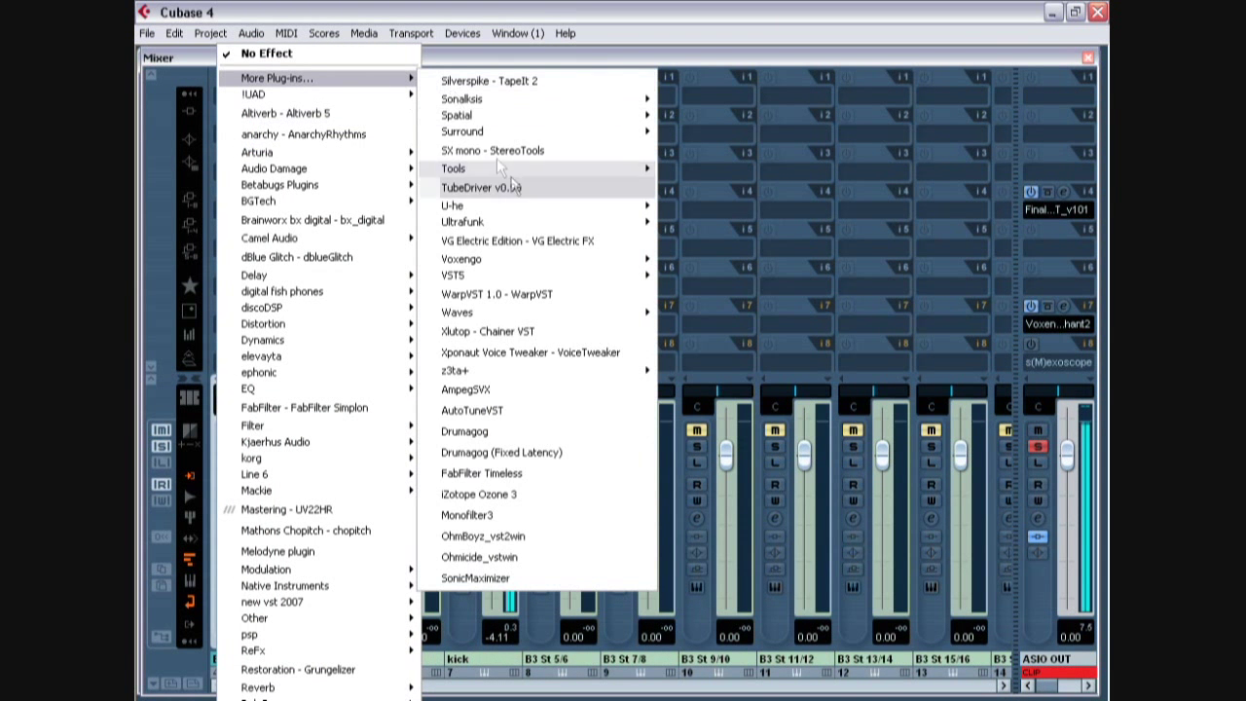
pyautogui.moveTo(592, 313)
pyautogui.moveTo(719, 342)
pyautogui.moveTo(851, 40)
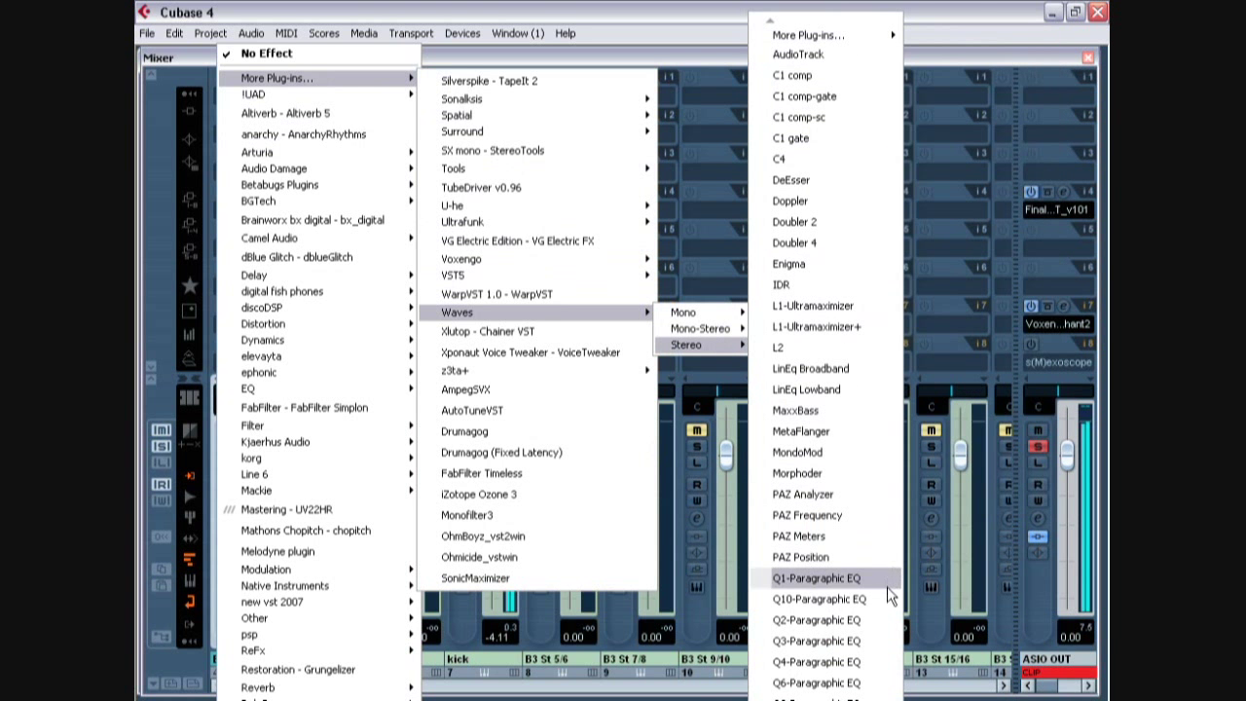
pyautogui.click(817, 620)
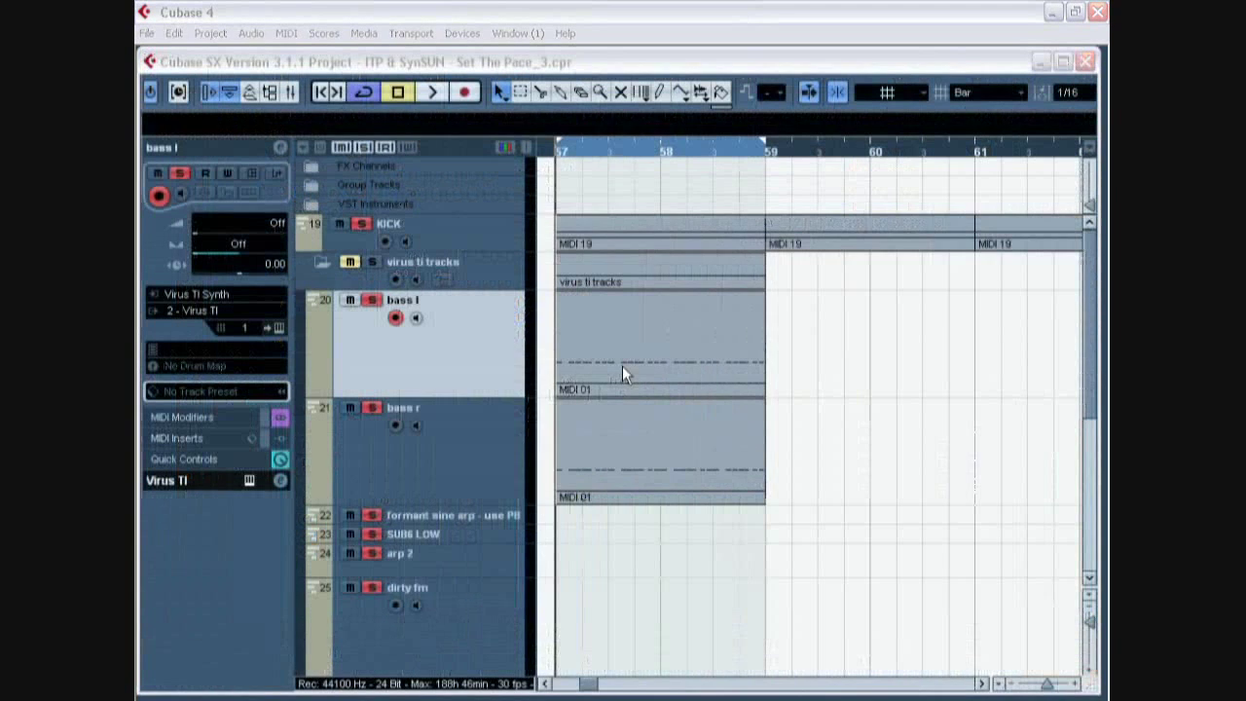
# Step: Show the transport, copy the bass l and bass r MIDI parts to bar 59, and fit the loop around originals and copies
pyautogui.press('F2')
pyautogui.click(843, 421)
pyautogui.moveTo(718, 473); pyautogui.dragTo(839, 362)
pyautogui.moveTo(869, 533); pyautogui.dragTo(662, 360)
pyautogui.press('p')
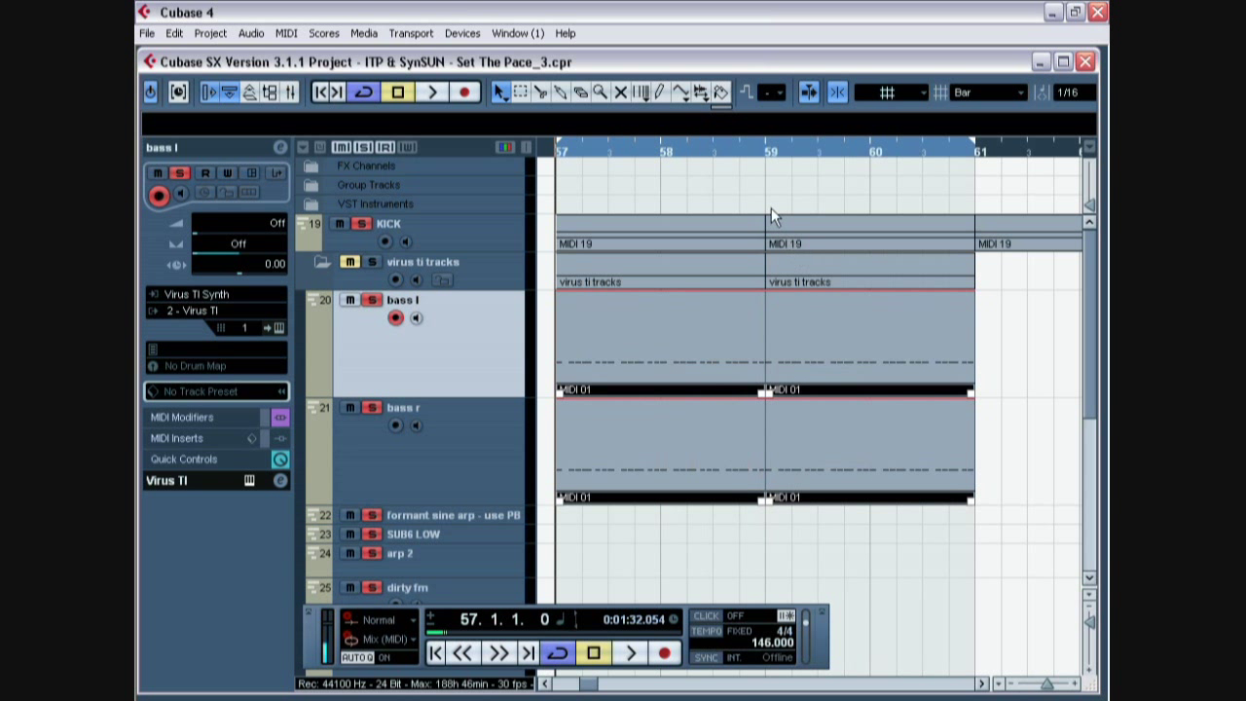
# Step: Set the loop end back to bar 59 and start playback
pyautogui.keyDown('alt'); pyautogui.click(765, 151); pyautogui.keyUp('alt')
pyautogui.click(681, 576)
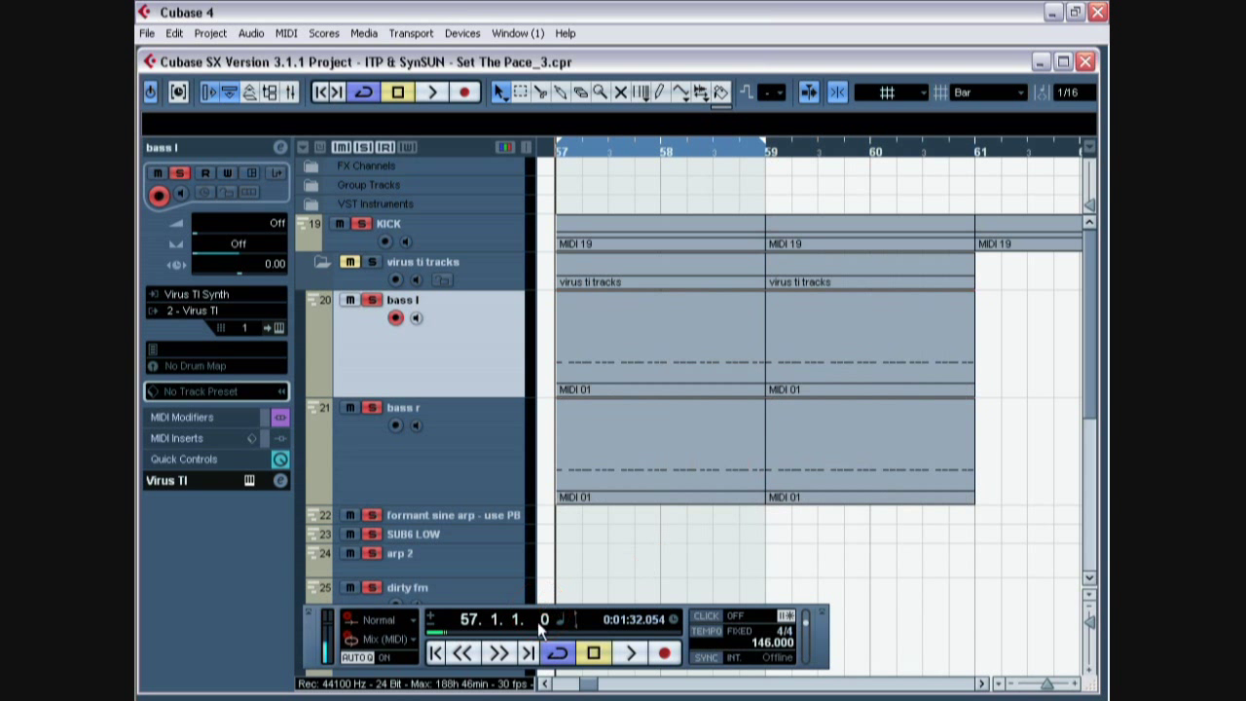
pyautogui.click(628, 654)
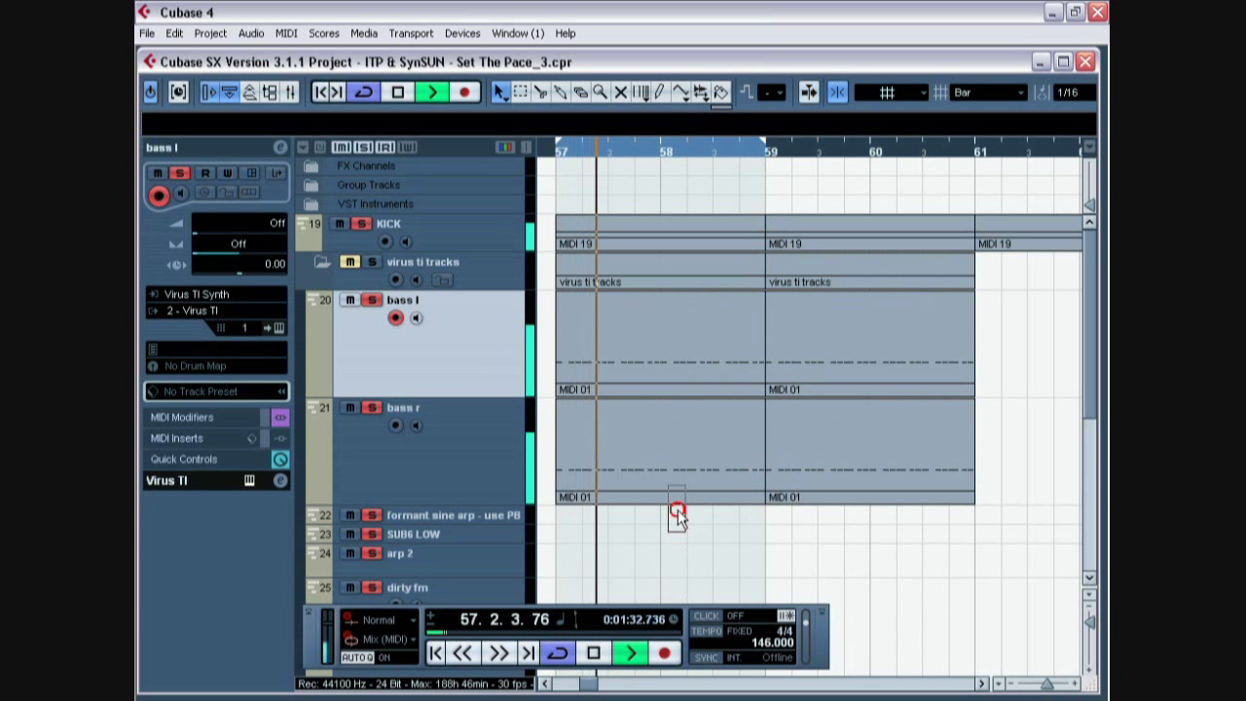
# Step: Open the copied bass parts at bar 59 for note editing and delete the on-beat notes in their first bar
pyautogui.moveTo(673, 515); pyautogui.dragTo(617, 350)
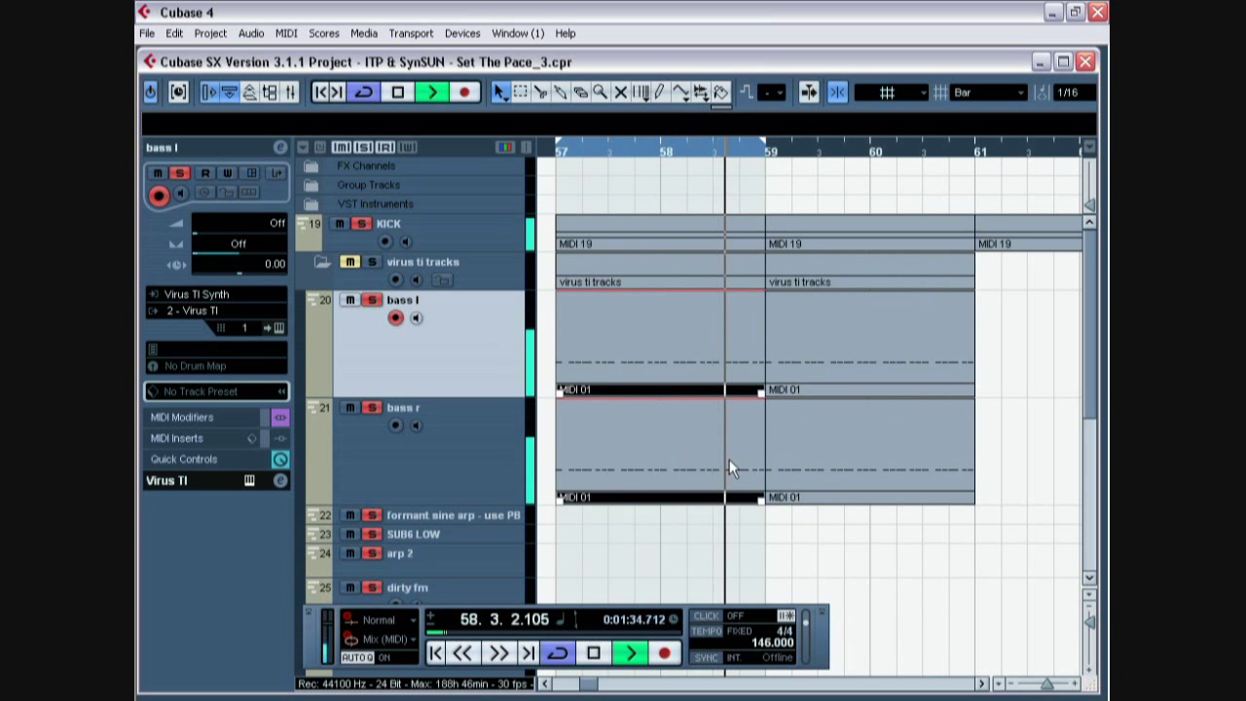
pyautogui.moveTo(888, 521); pyautogui.dragTo(863, 349)
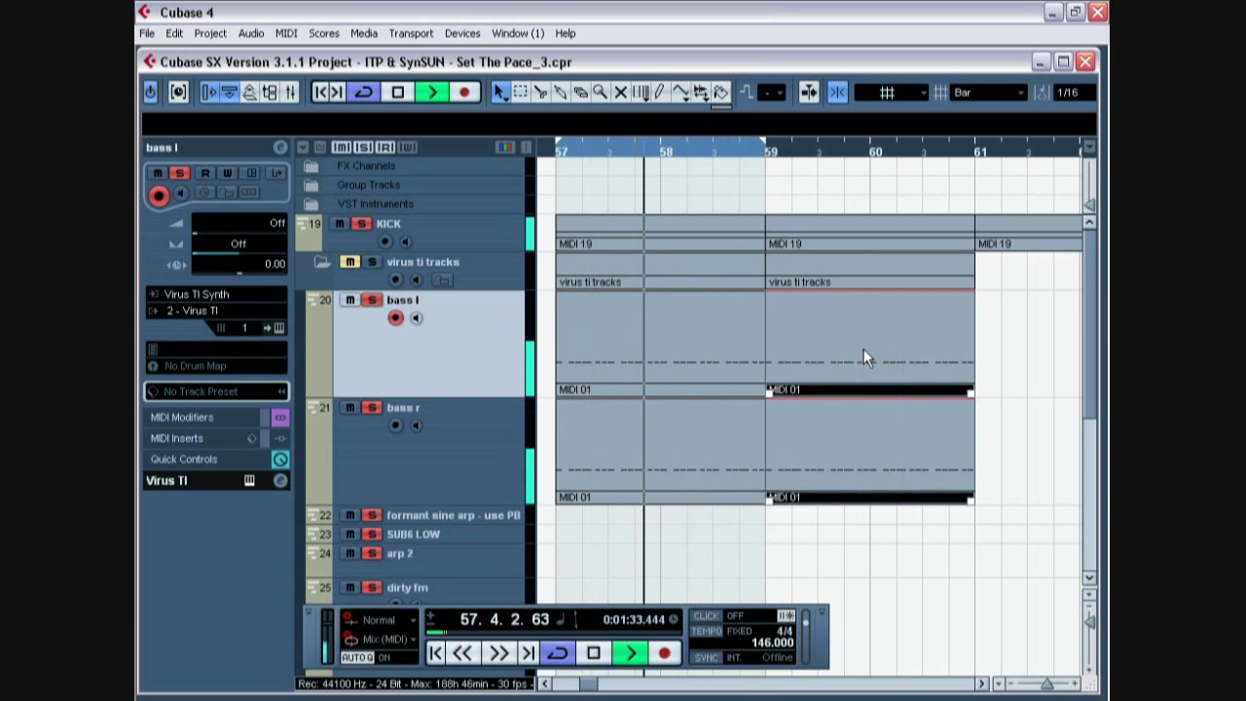
pyautogui.doubleClick(863, 349)
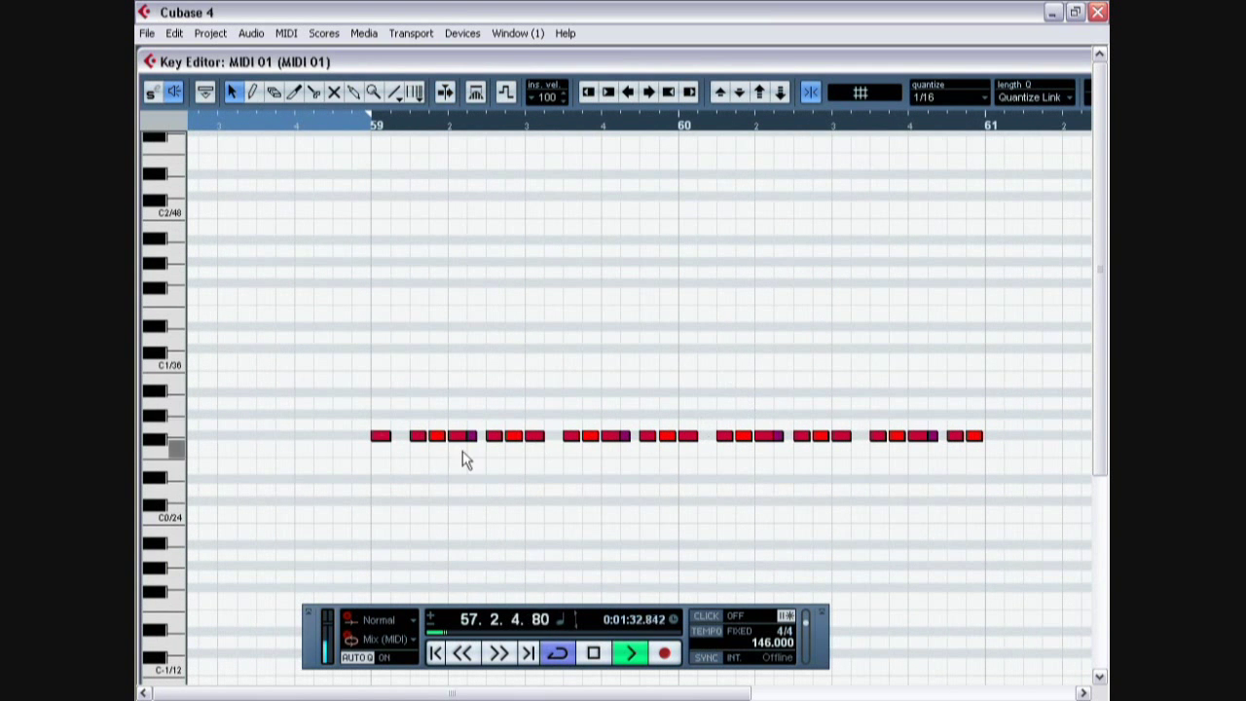
pyautogui.moveTo(361, 395); pyautogui.dragTo(394, 487)
pyautogui.press('Delete')
pyautogui.click(456, 436)
pyautogui.click(534, 435)
pyautogui.press('Delete')
pyautogui.click(610, 435)
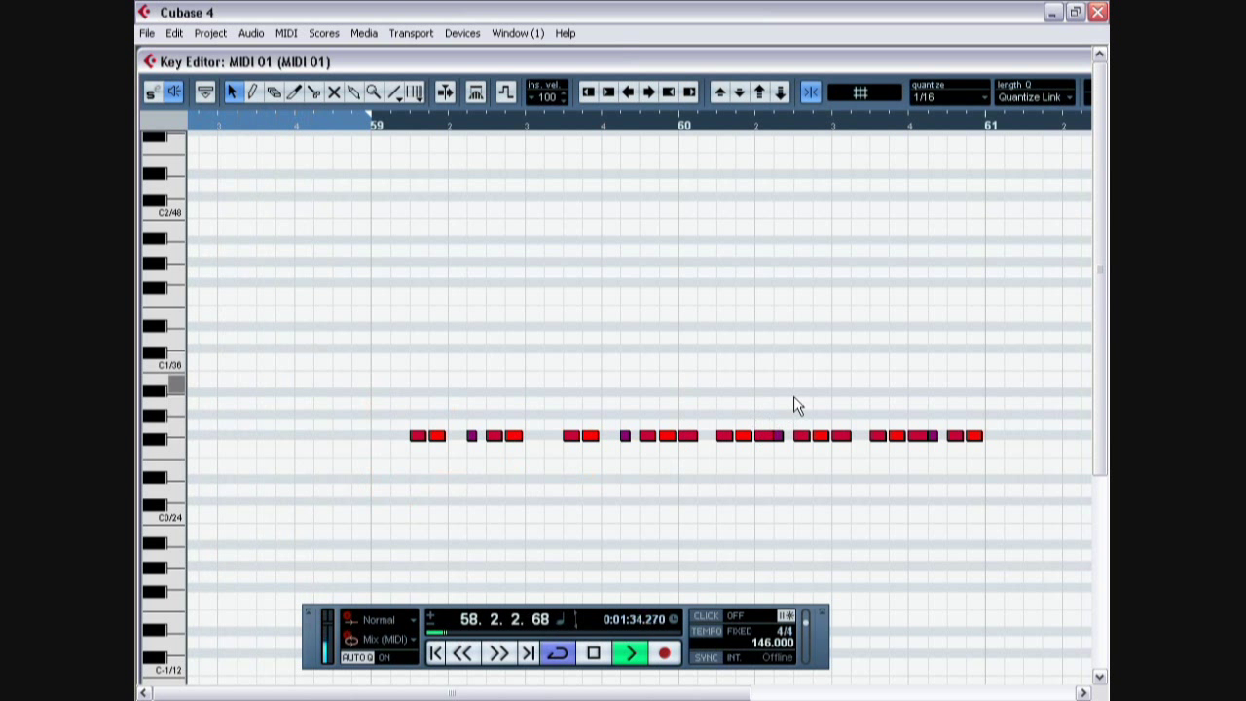
# Step: Delete the on-beat bass notes in bar 60 and return to the project arrangement
pyautogui.click(916, 453)
pyautogui.press('Delete')
pyautogui.click(843, 452)
pyautogui.press('Delete')
pyautogui.click(765, 437)
pyautogui.press('Delete')
pyautogui.click(688, 436)
pyautogui.press('Delete')
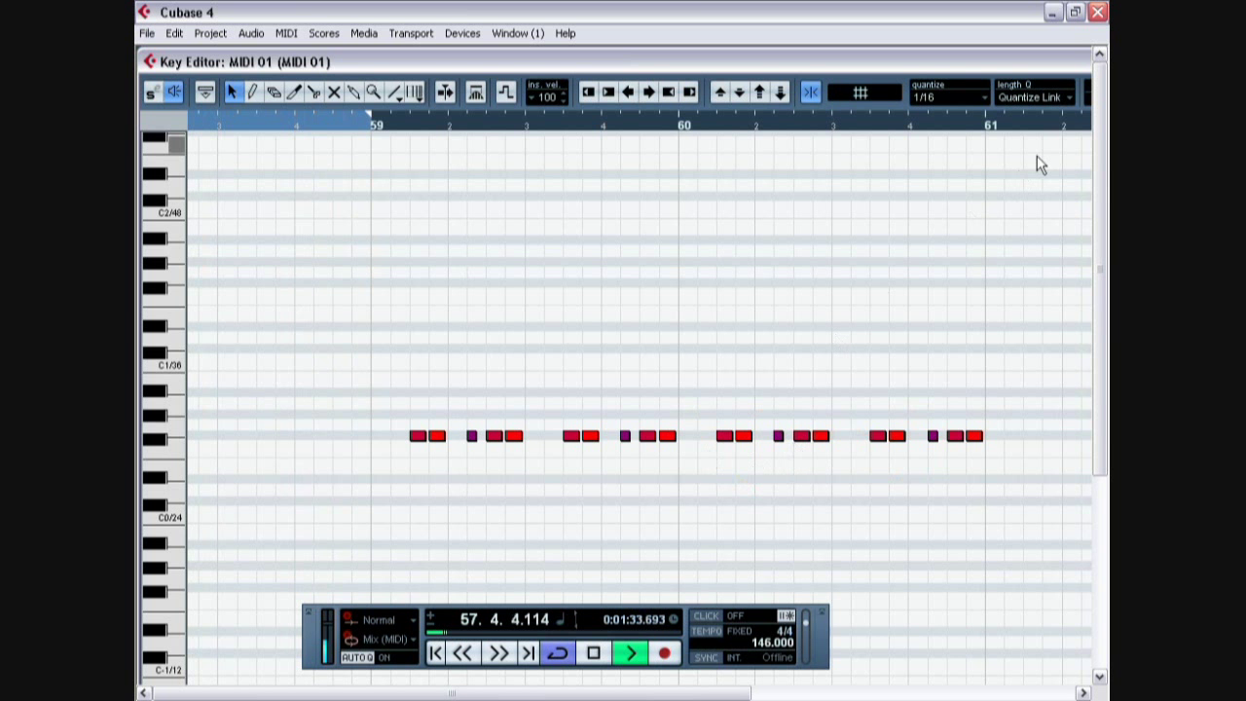
pyautogui.press('Return')
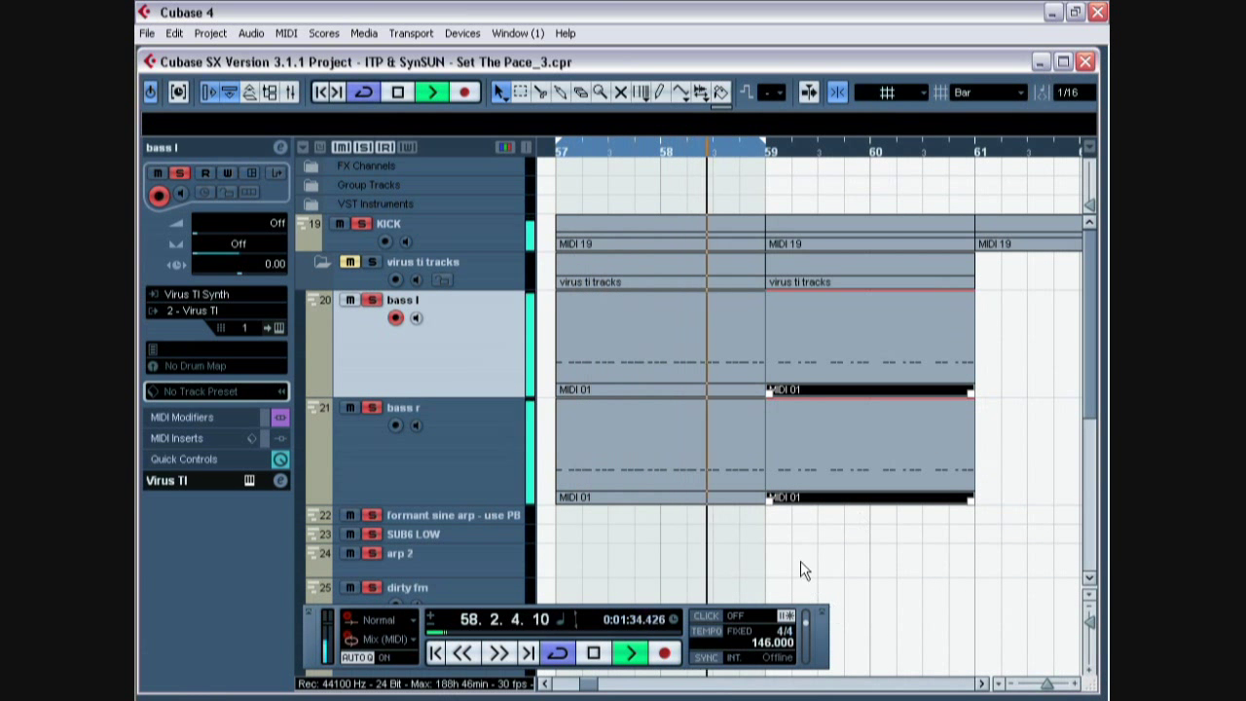
# Step: Extend the loop end to bar 61 to hear the original and thinned bass parts in turn, and stop playback
pyautogui.keyDown('alt'); pyautogui.click(974, 148); pyautogui.keyUp('alt')
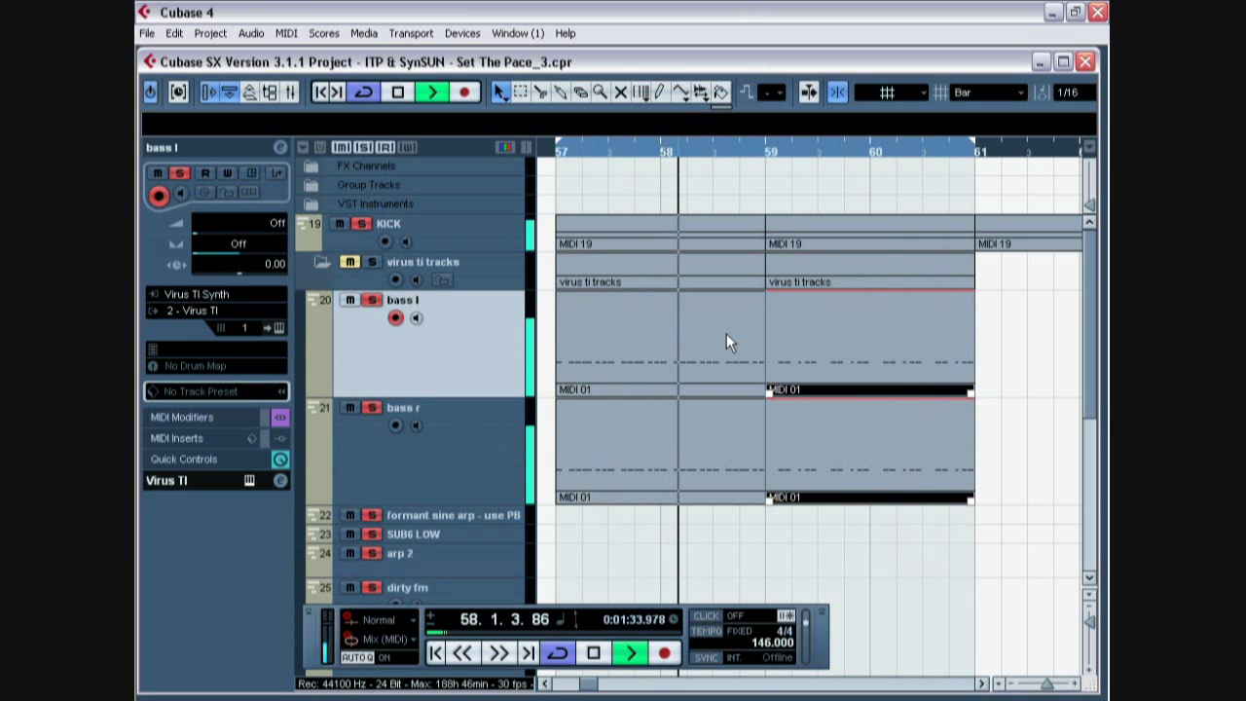
pyautogui.press('space')
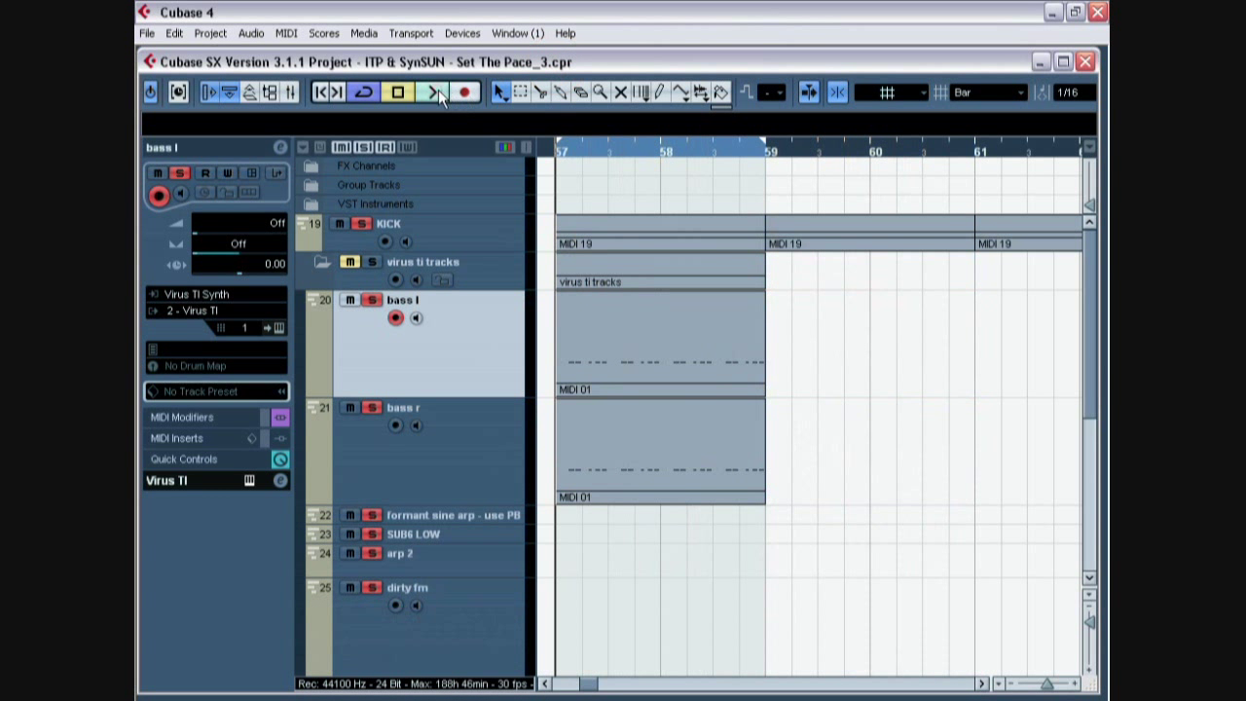
# Step: Start playback with the mixer open and insert the UAD Cambridge equalizer in the kick channel's fourth insert slot
pyautogui.click(435, 91)
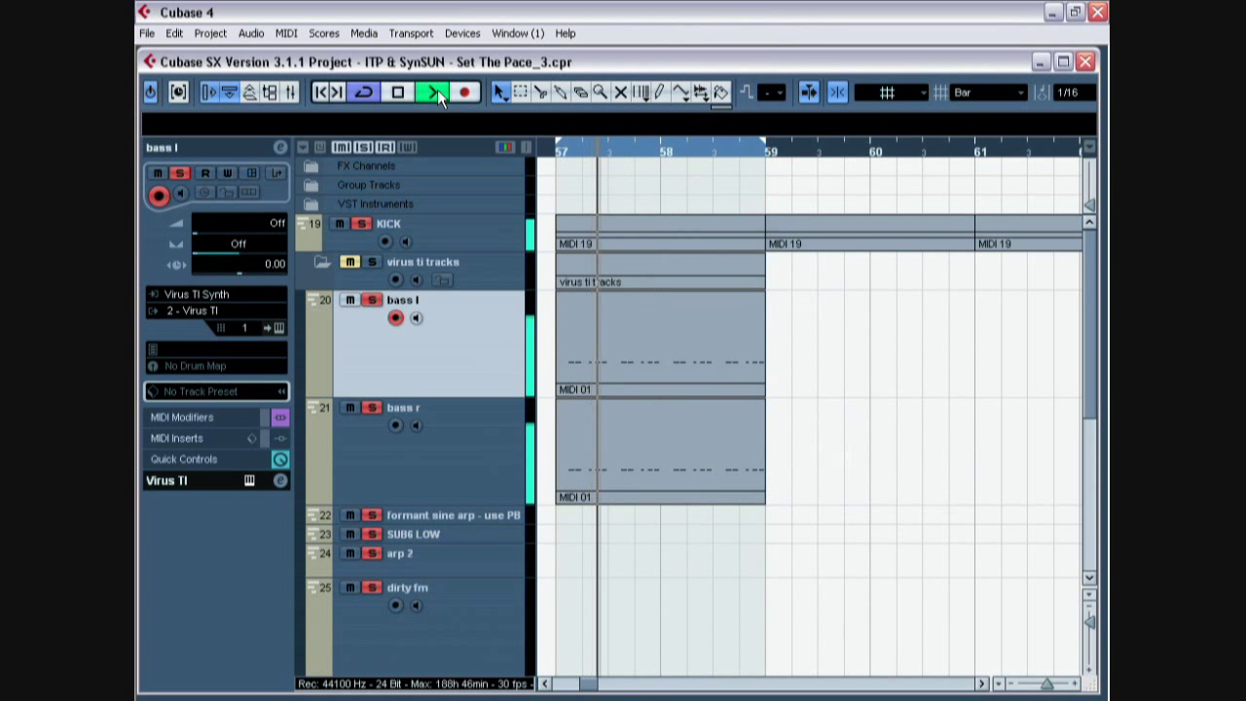
pyautogui.click(289, 96)
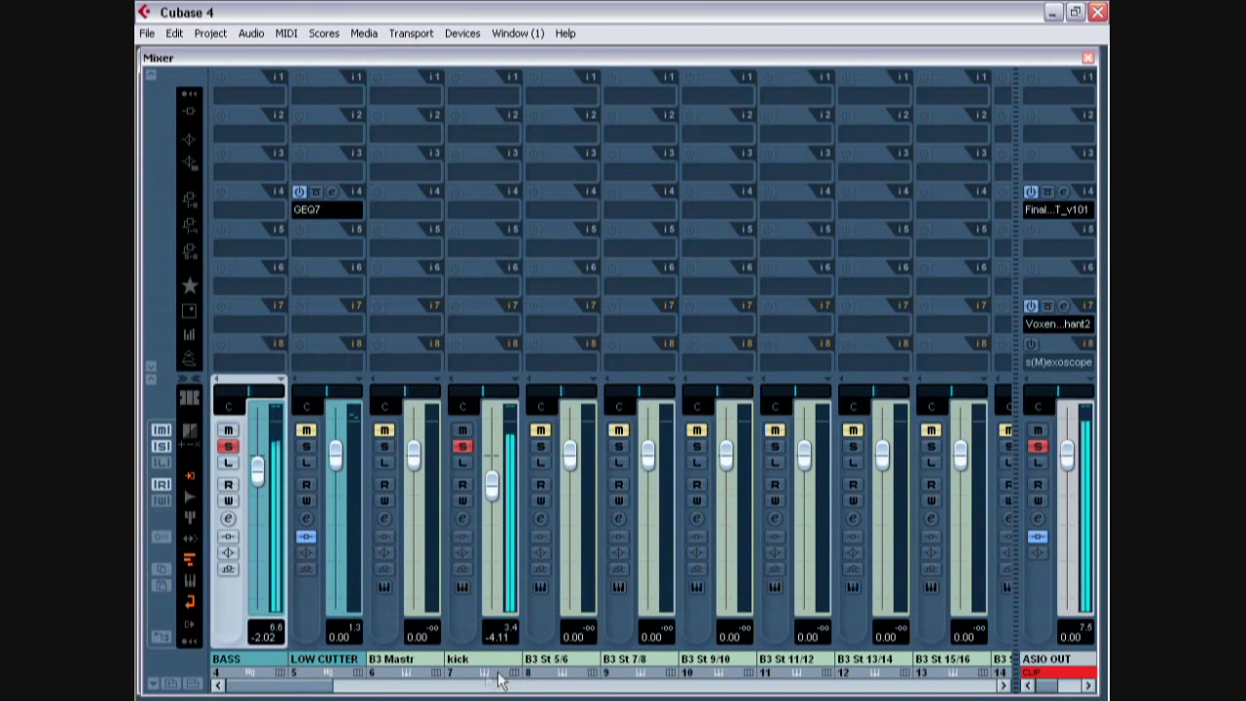
pyautogui.click(474, 224)
pyautogui.moveTo(541, 94)
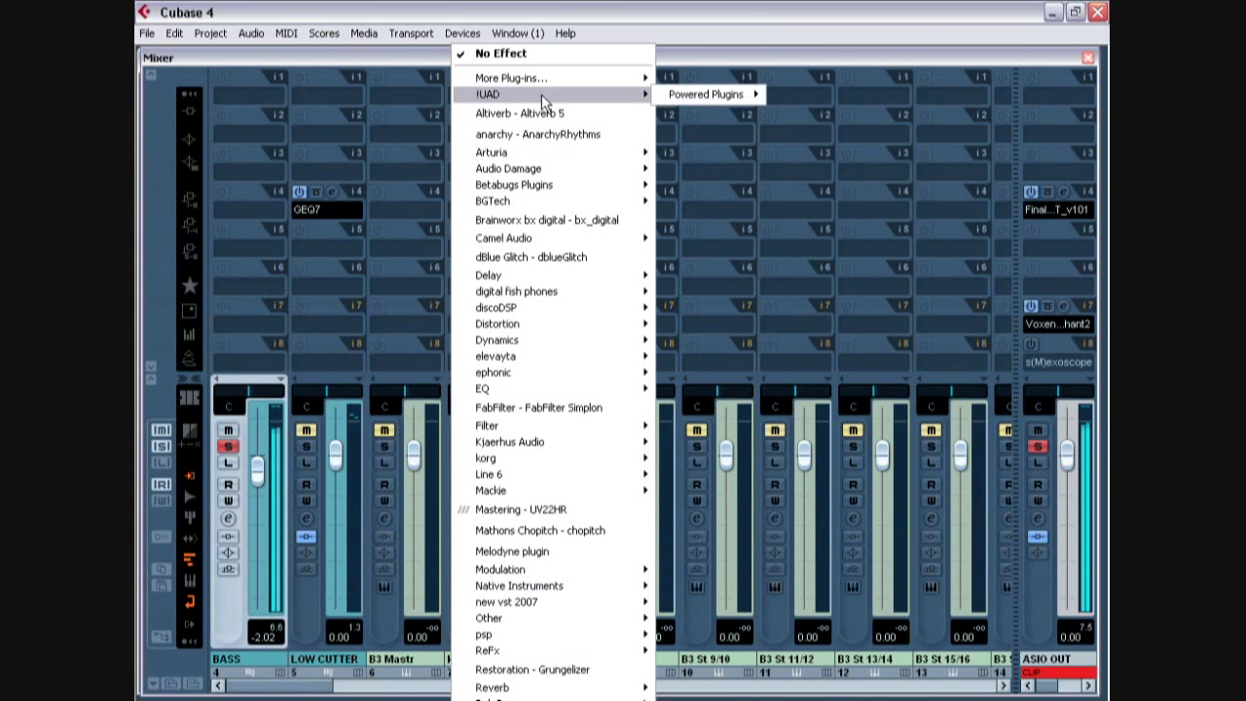
pyautogui.moveTo(710, 95)
pyautogui.click(827, 125)
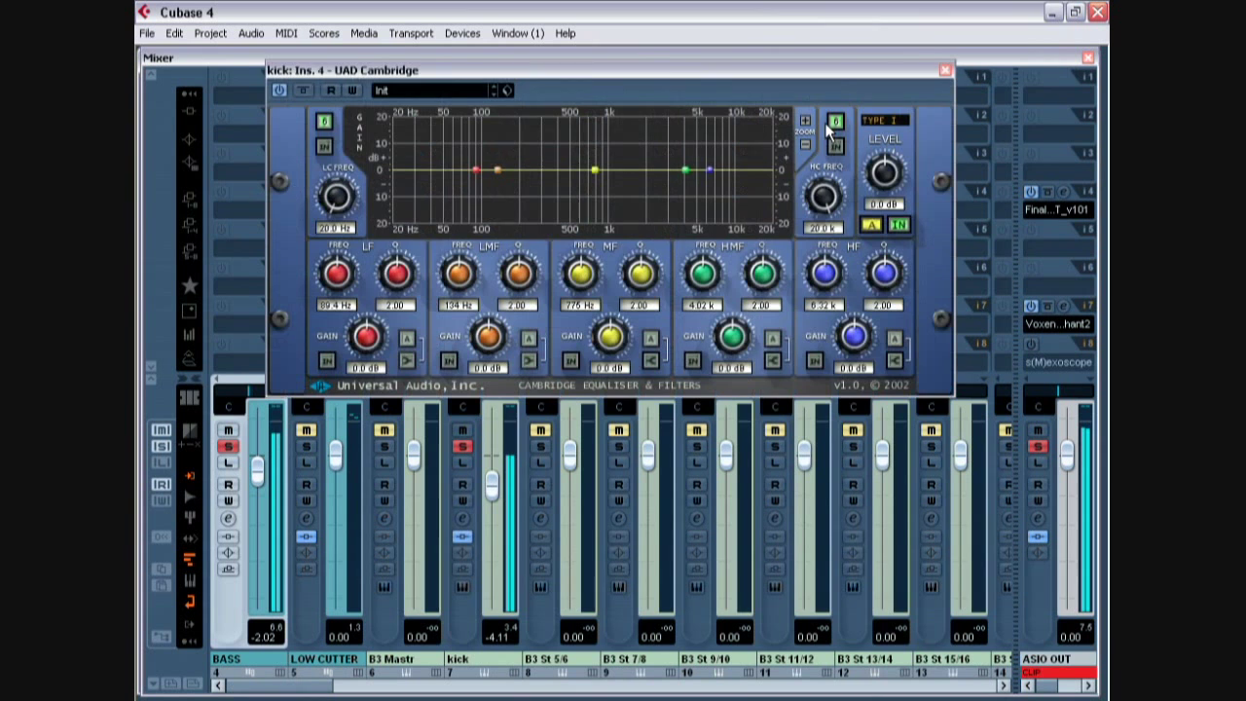
# Step: Boost the LMF band of the kick's Cambridge equalizer, close the plug-in and rebalance the kick channel's fader
pyautogui.moveTo(759, 72); pyautogui.dragTo(765, 124)
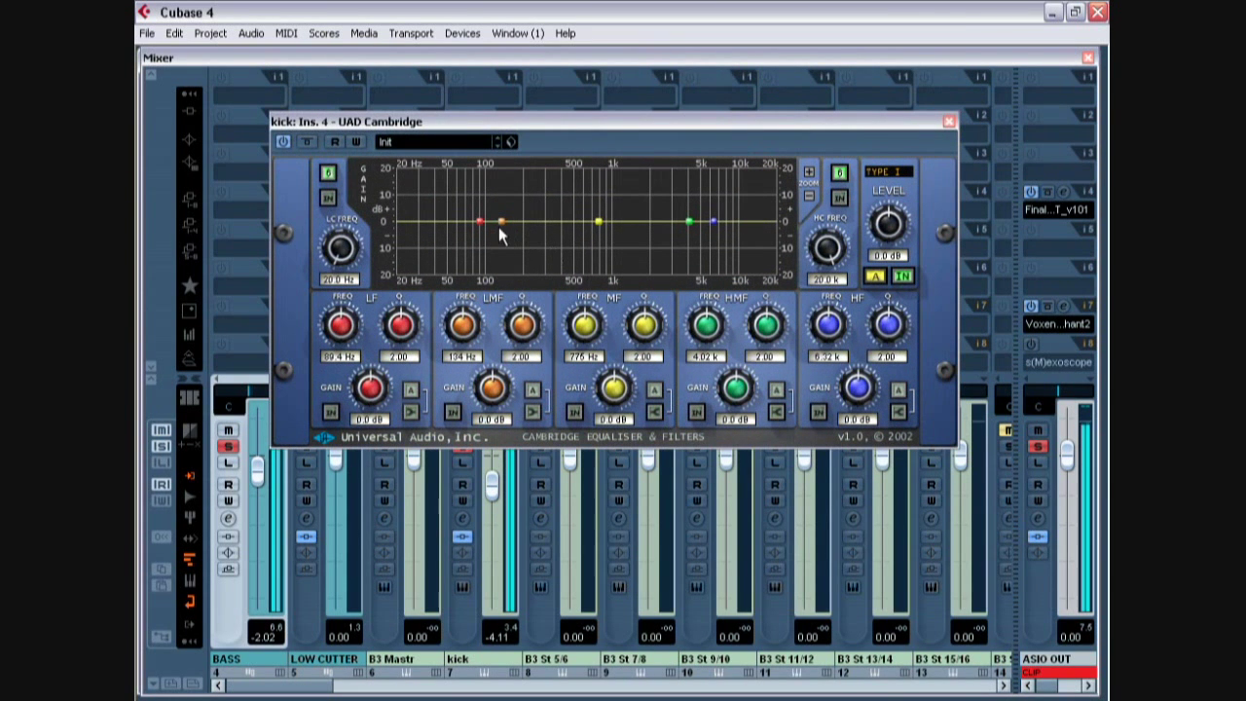
pyautogui.moveTo(501, 221)
pyautogui.mouseDown()
pyautogui.moveTo(492, 194)
pyautogui.moveTo(451, 193)
pyautogui.moveTo(492, 203)
pyautogui.mouseUp()
pyautogui.click(949, 121)
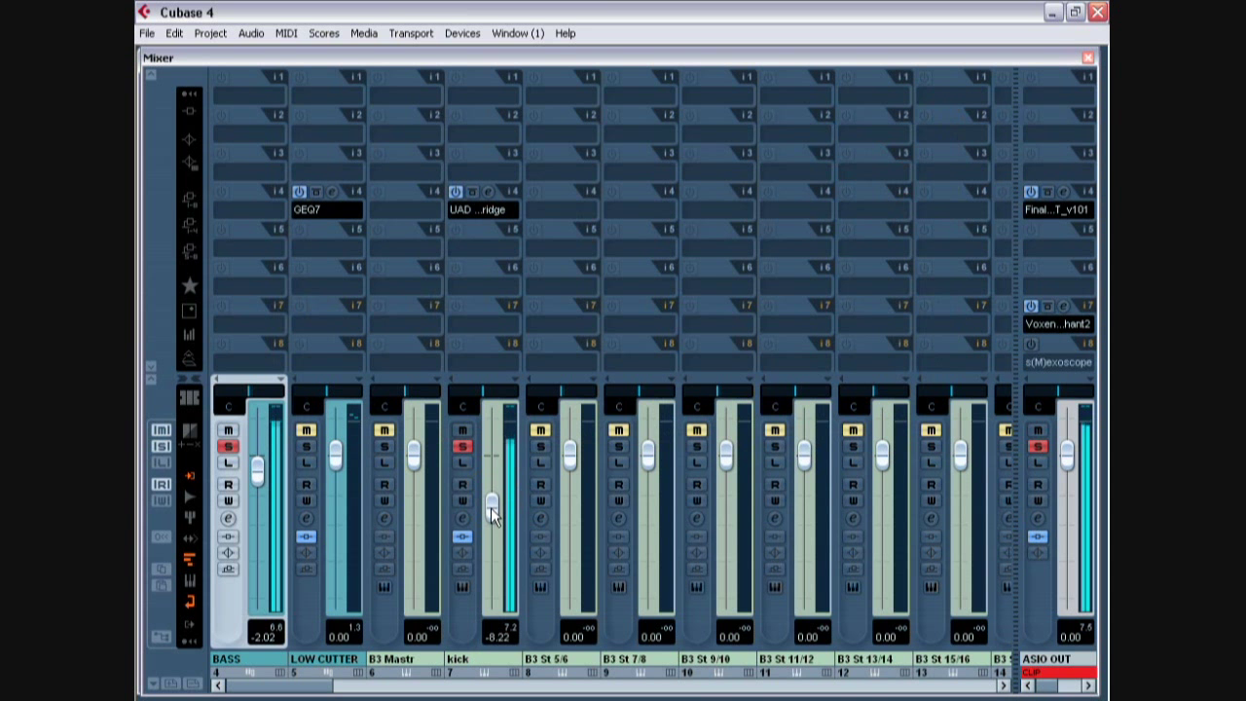
pyautogui.moveTo(490, 508); pyautogui.dragTo(489, 516)
pyautogui.moveTo(488, 491)
pyautogui.mouseDown()
pyautogui.moveTo(489, 469)
pyautogui.moveTo(493, 489)
pyautogui.mouseUp()
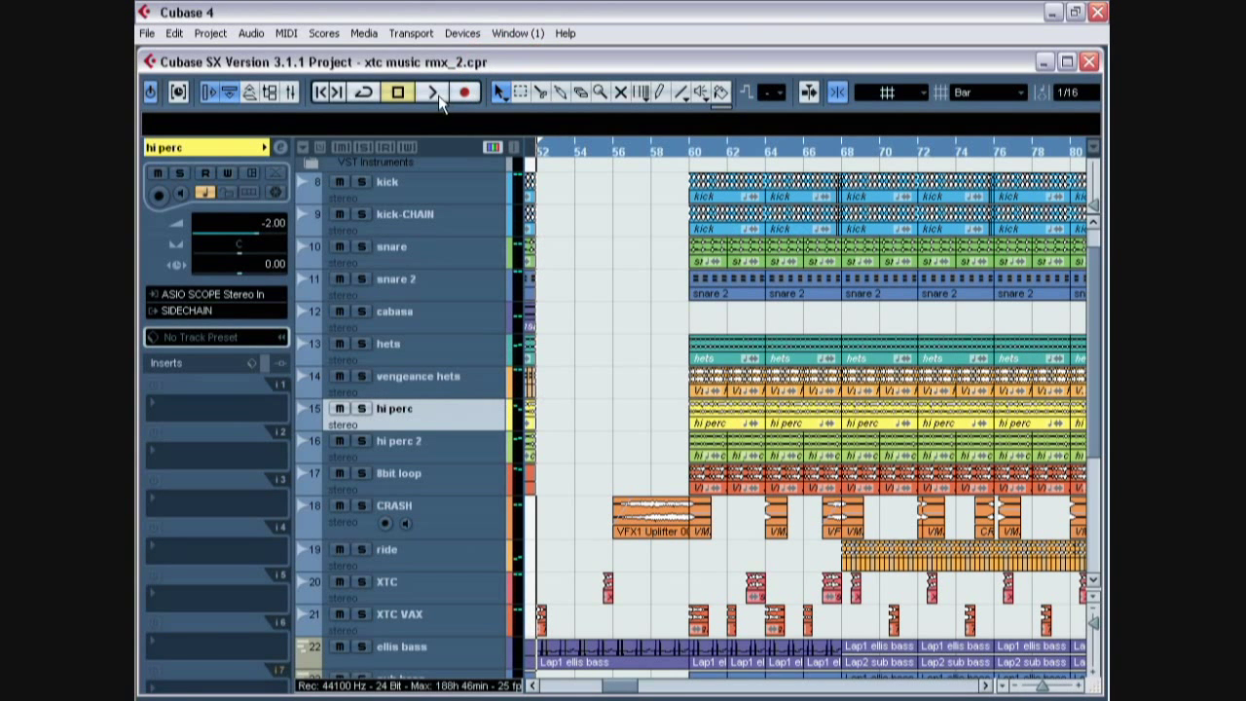
# Step: Play the xtc music rmx_2 project with the mixer open and inspect the kick-CHAIN channel's BGTech Sidechain Dynamics level settings
pyautogui.click(435, 93)
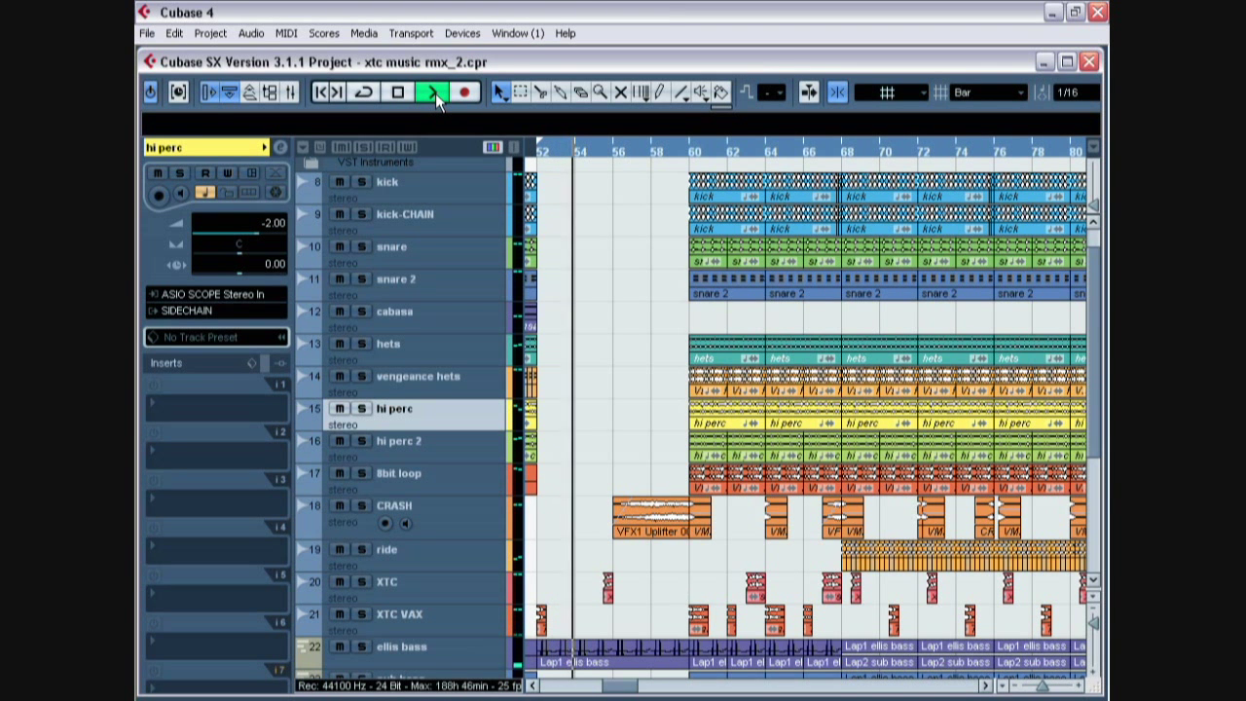
pyautogui.click(290, 93)
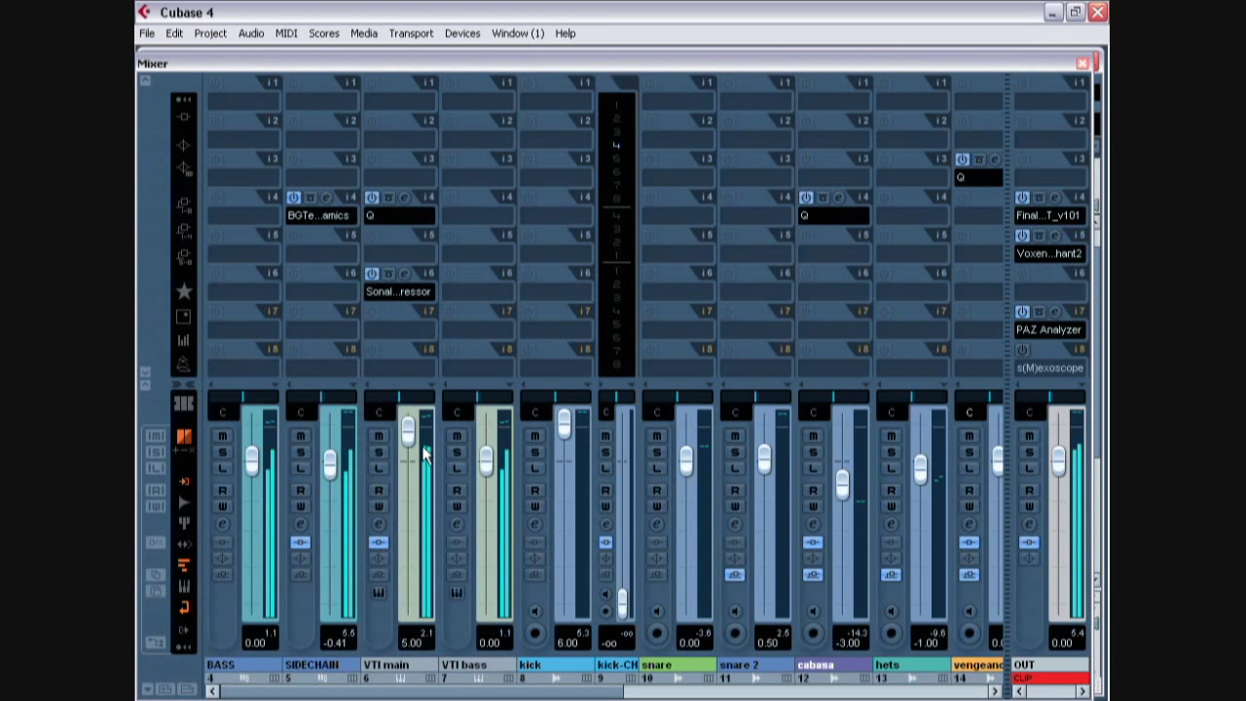
pyautogui.click(176, 383)
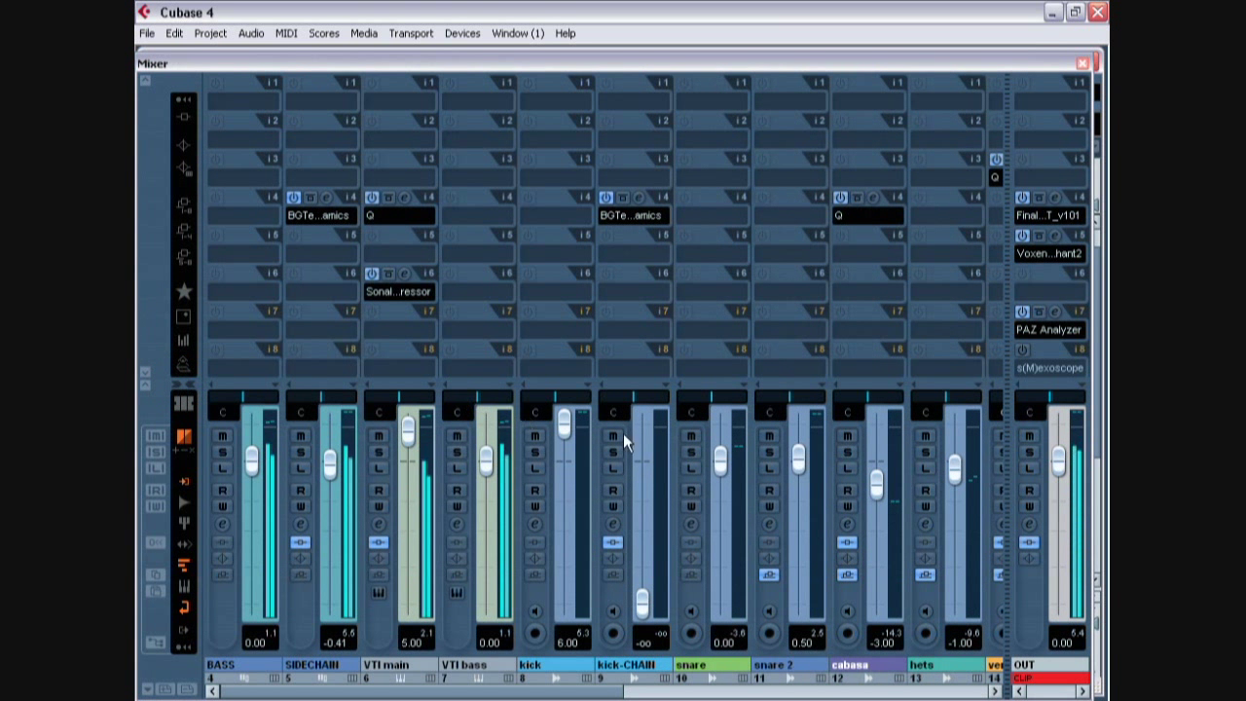
pyautogui.click(638, 197)
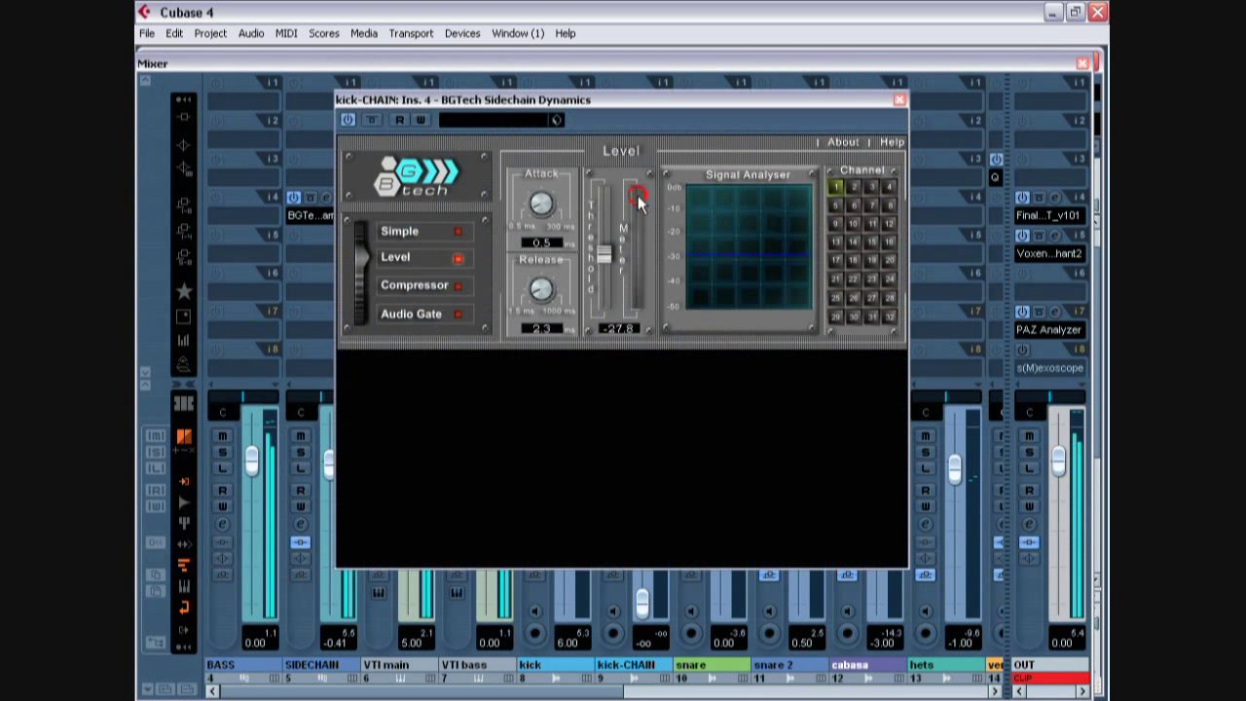
pyautogui.moveTo(697, 97); pyautogui.dragTo(799, 140)
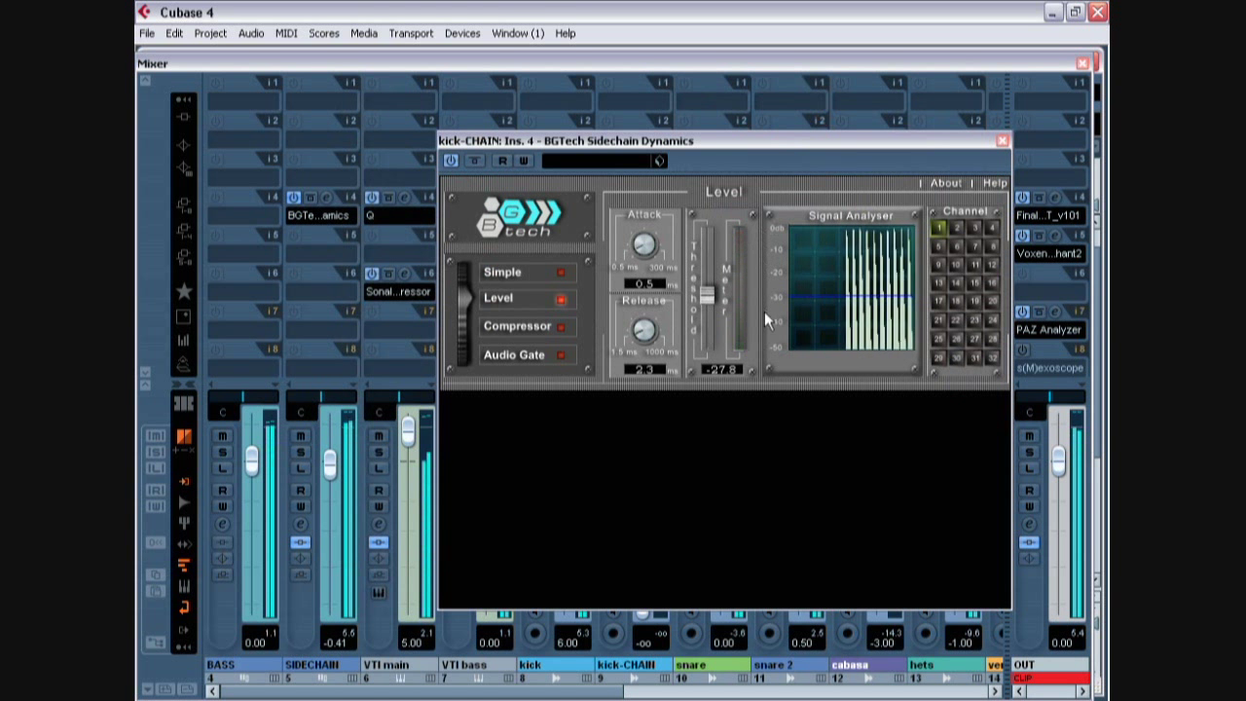
pyautogui.click(1002, 143)
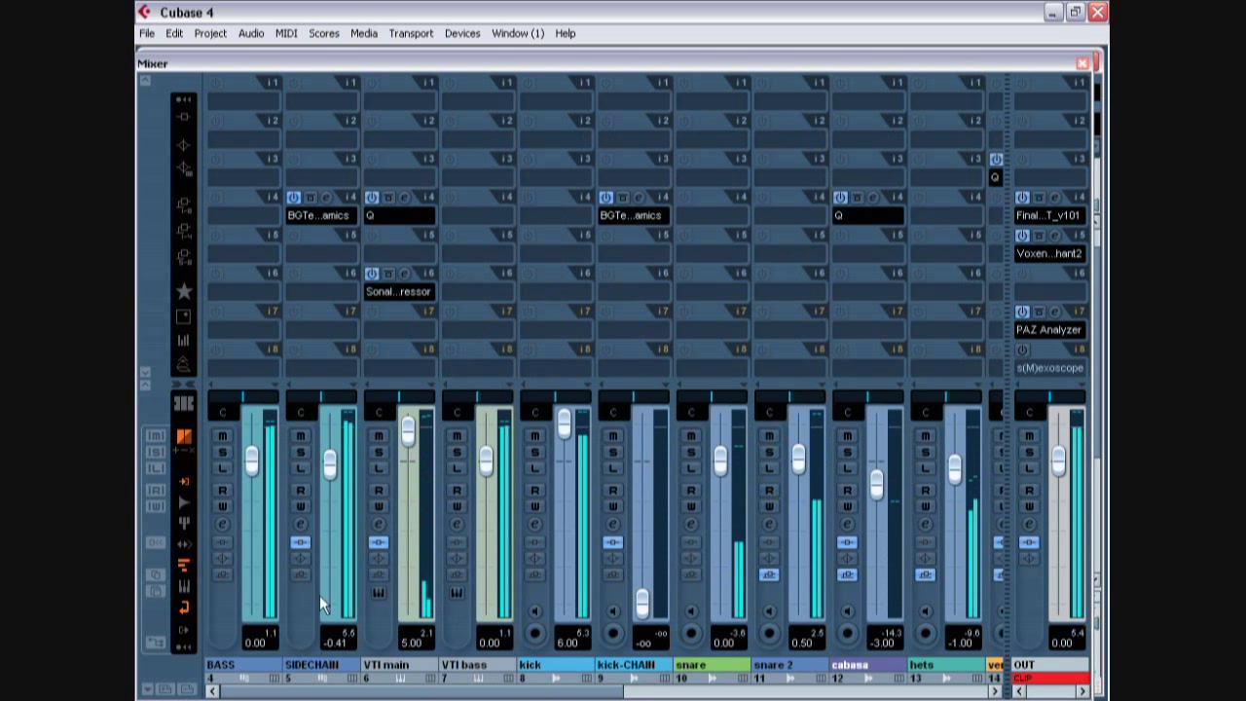
# Step: Solo the SIDECHAIN channel and toggle its BGTech compressor's bypass on and off to compare the sound
pyautogui.click(301, 452)
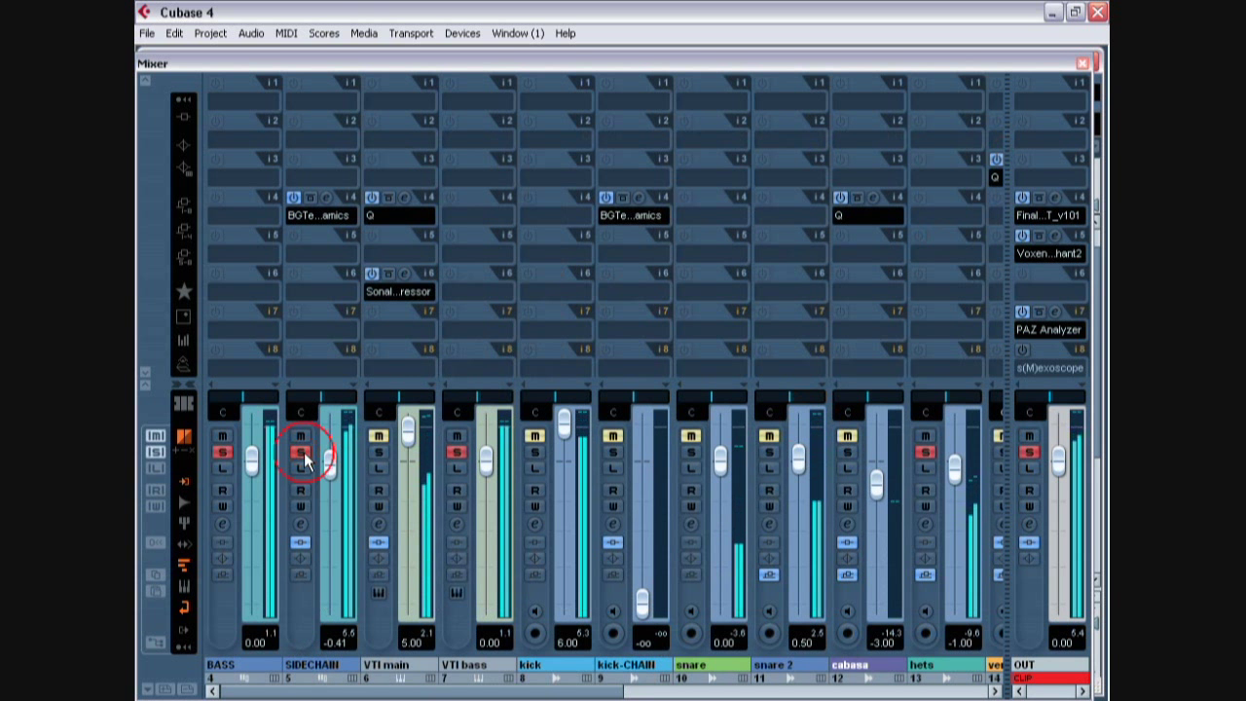
pyautogui.click(331, 198)
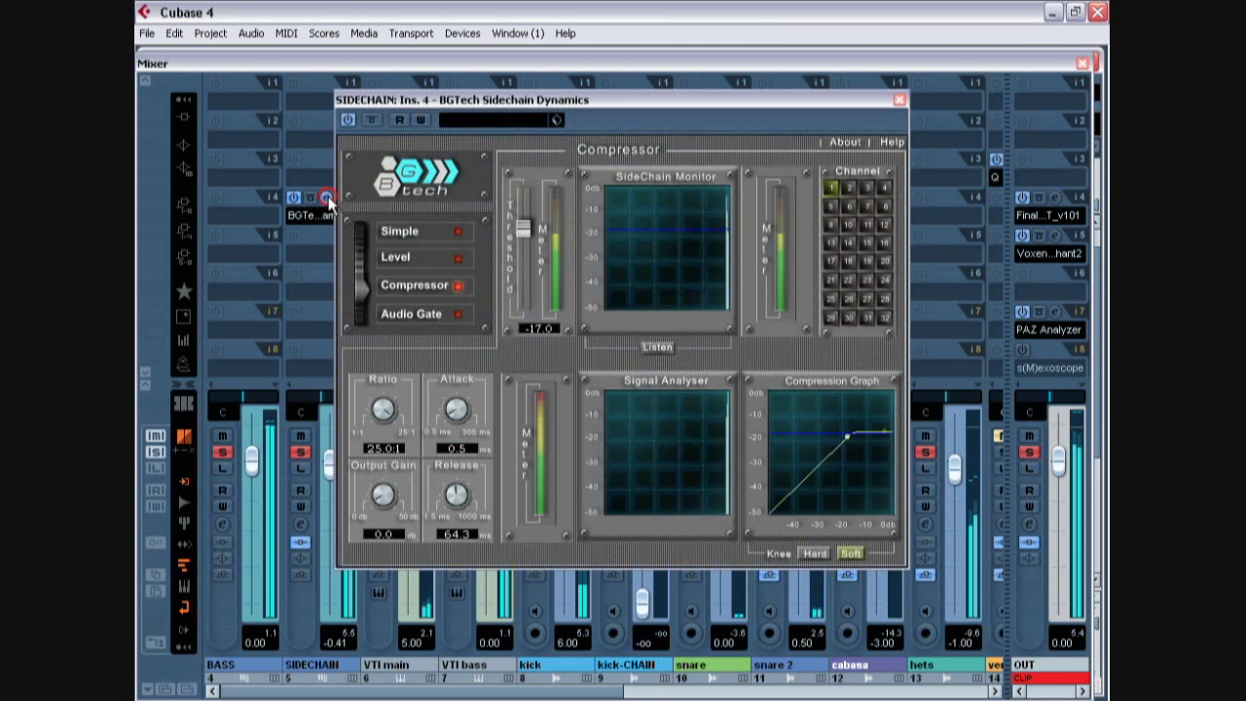
pyautogui.click(370, 118)
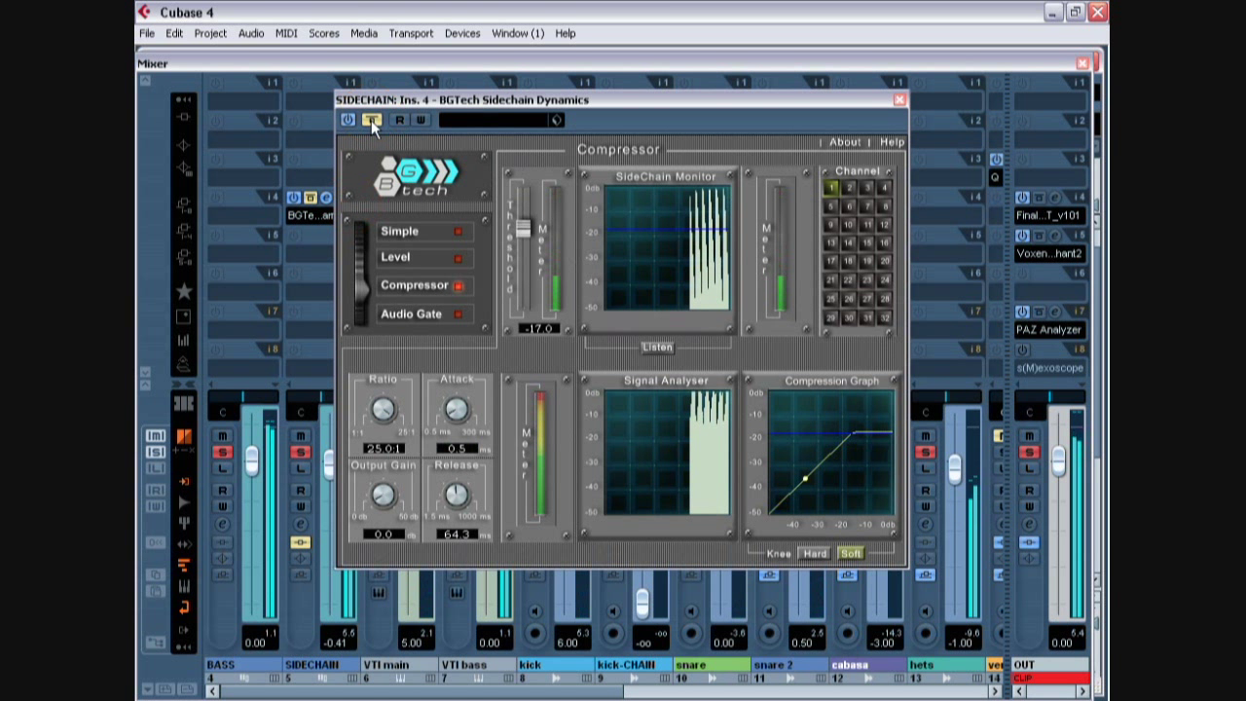
pyautogui.click(371, 120)
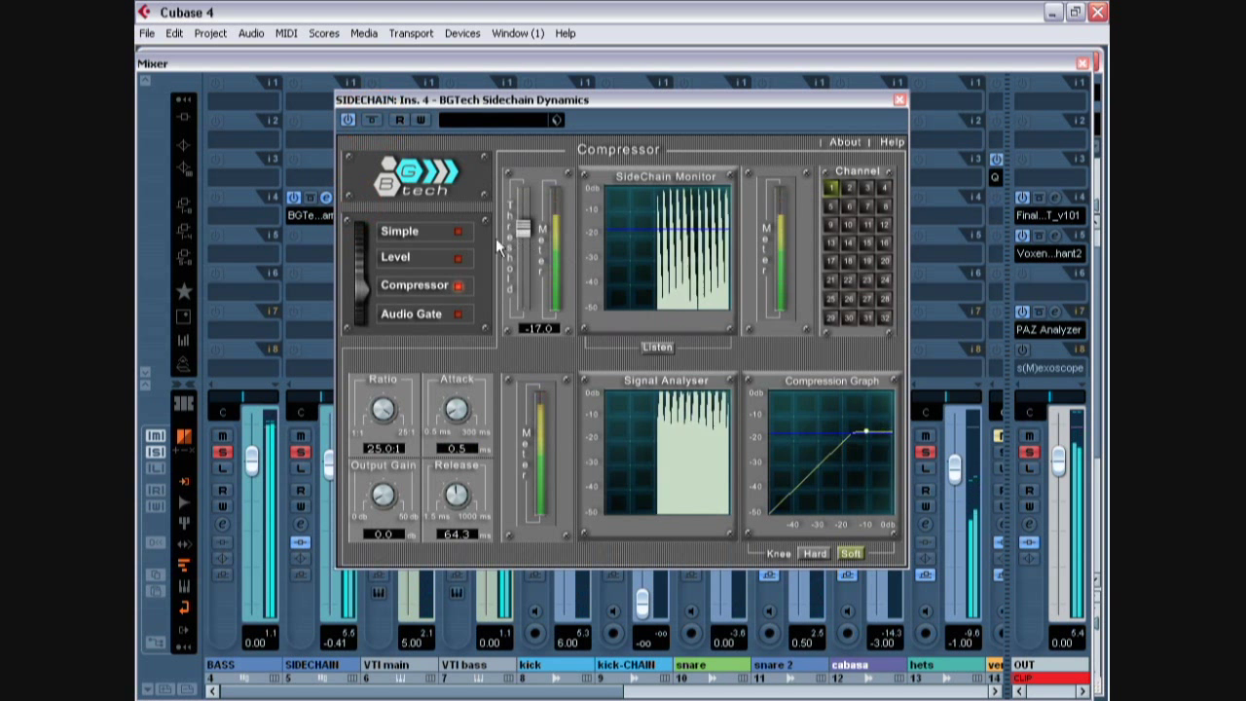
# Step: Raise the SIDECHAIN compressor's threshold to 0.0 and deactivate all channel solos
pyautogui.moveTo(527, 229); pyautogui.dragTo(526, 175)
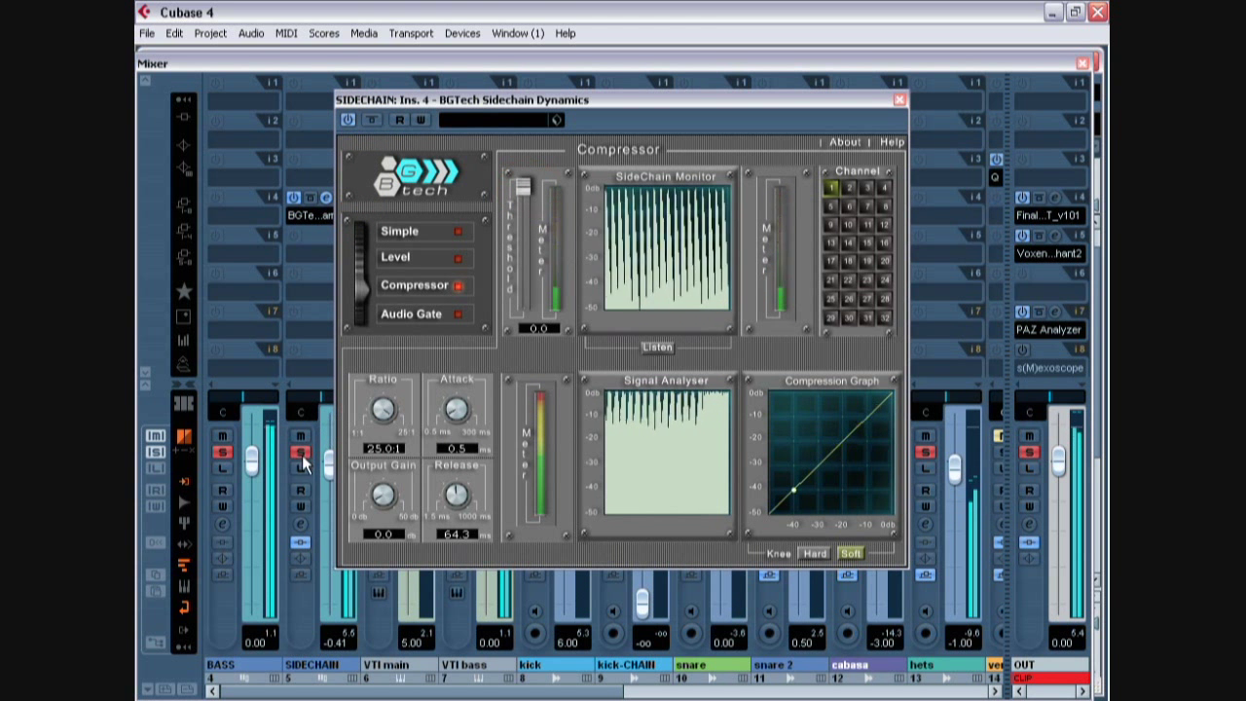
pyautogui.click(152, 455)
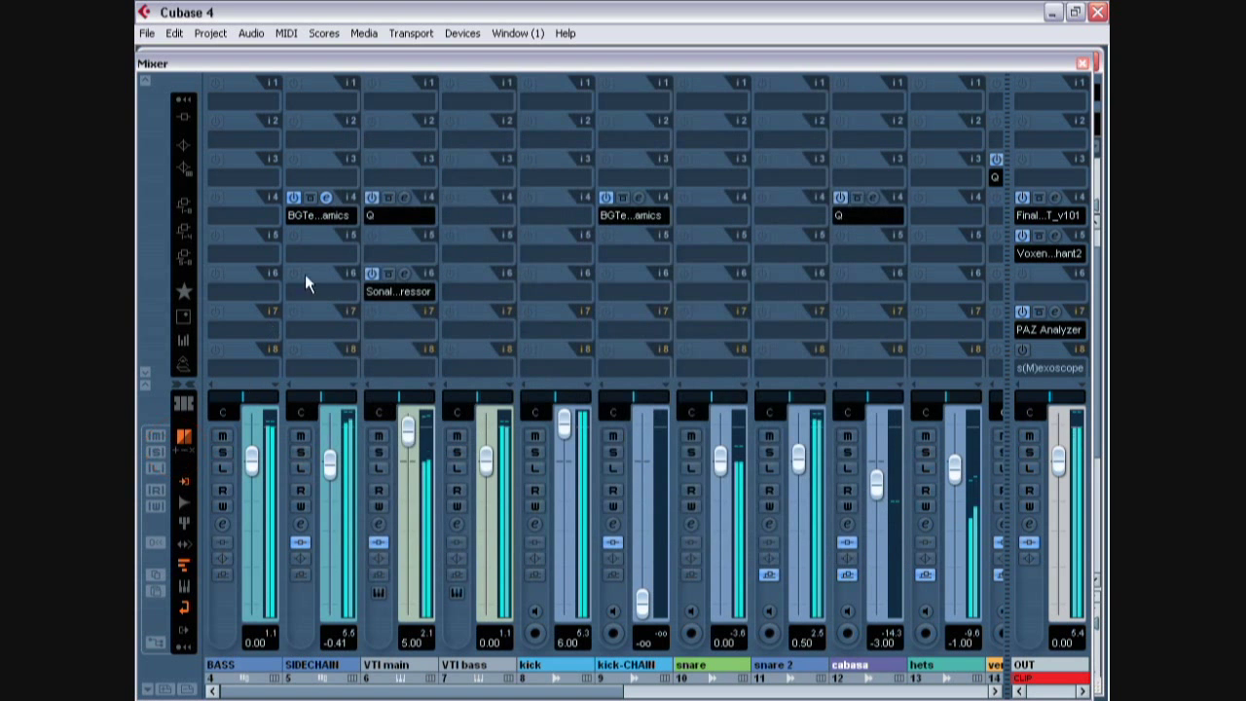
# Step: Try the SIDECHAIN compressor's threshold at -18.0 and -25.0, set it to -14.2 and close the plug-in
pyautogui.click(329, 198)
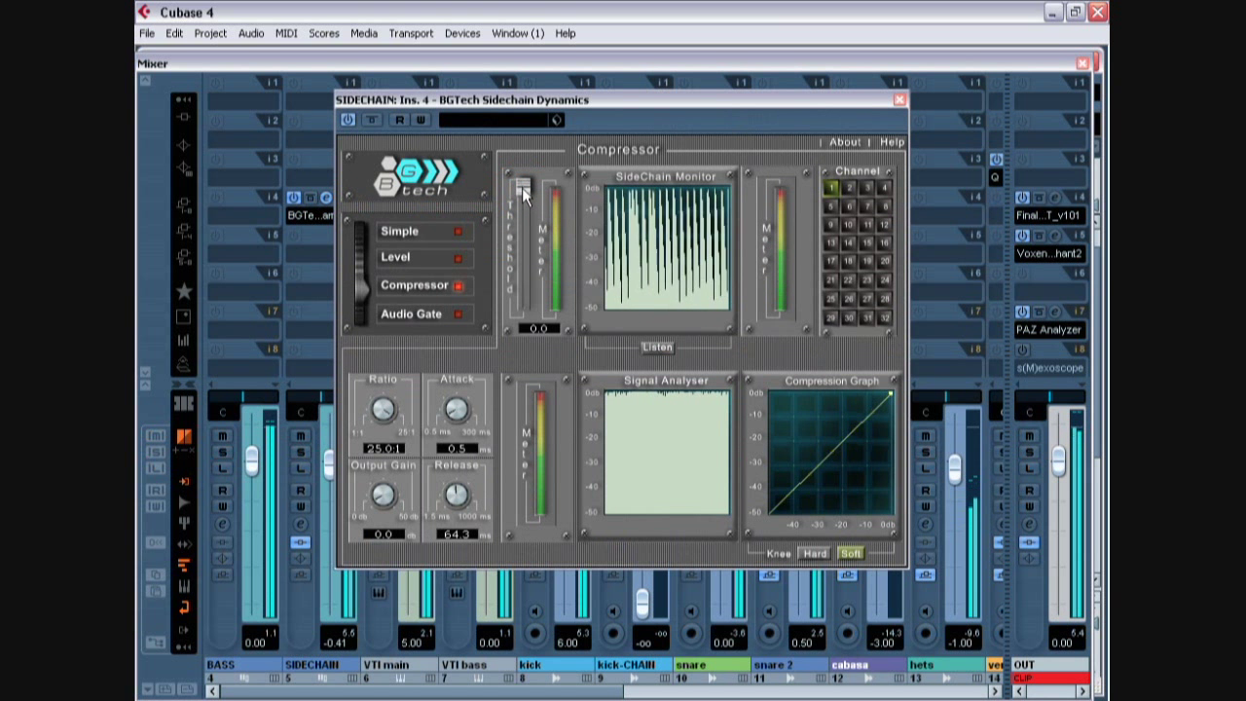
pyautogui.moveTo(521, 190); pyautogui.dragTo(527, 262)
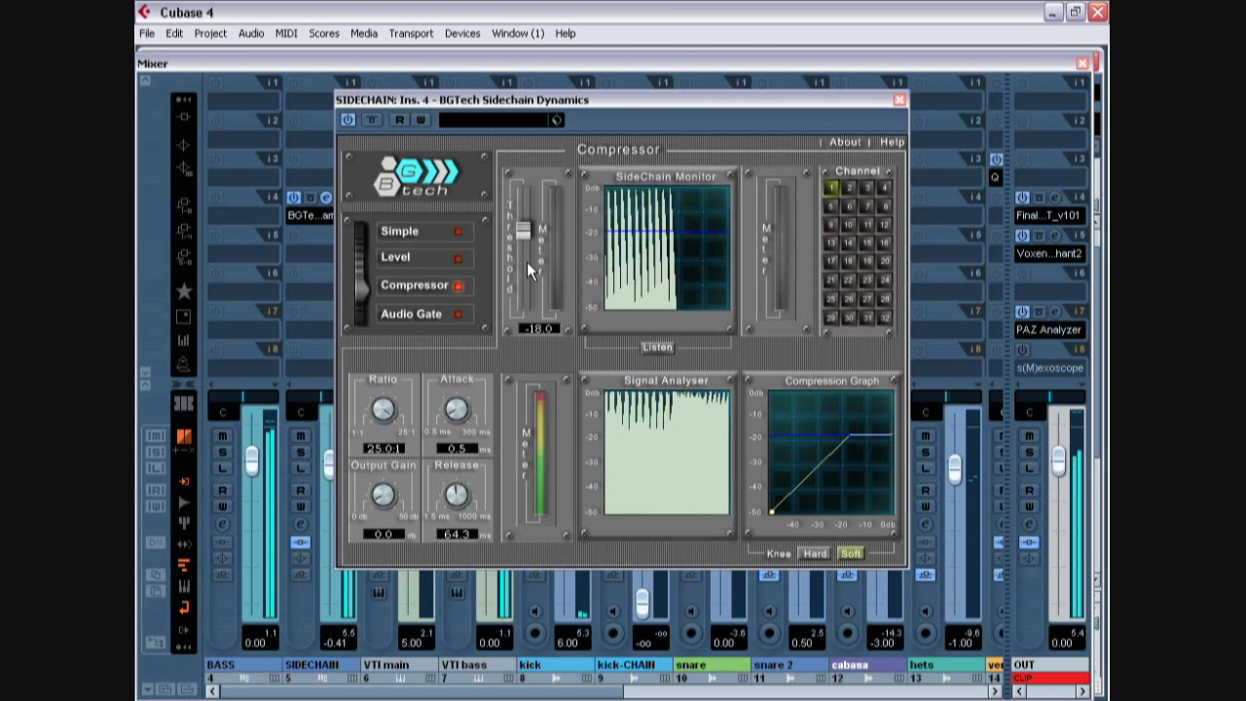
pyautogui.moveTo(527, 231); pyautogui.dragTo(528, 258)
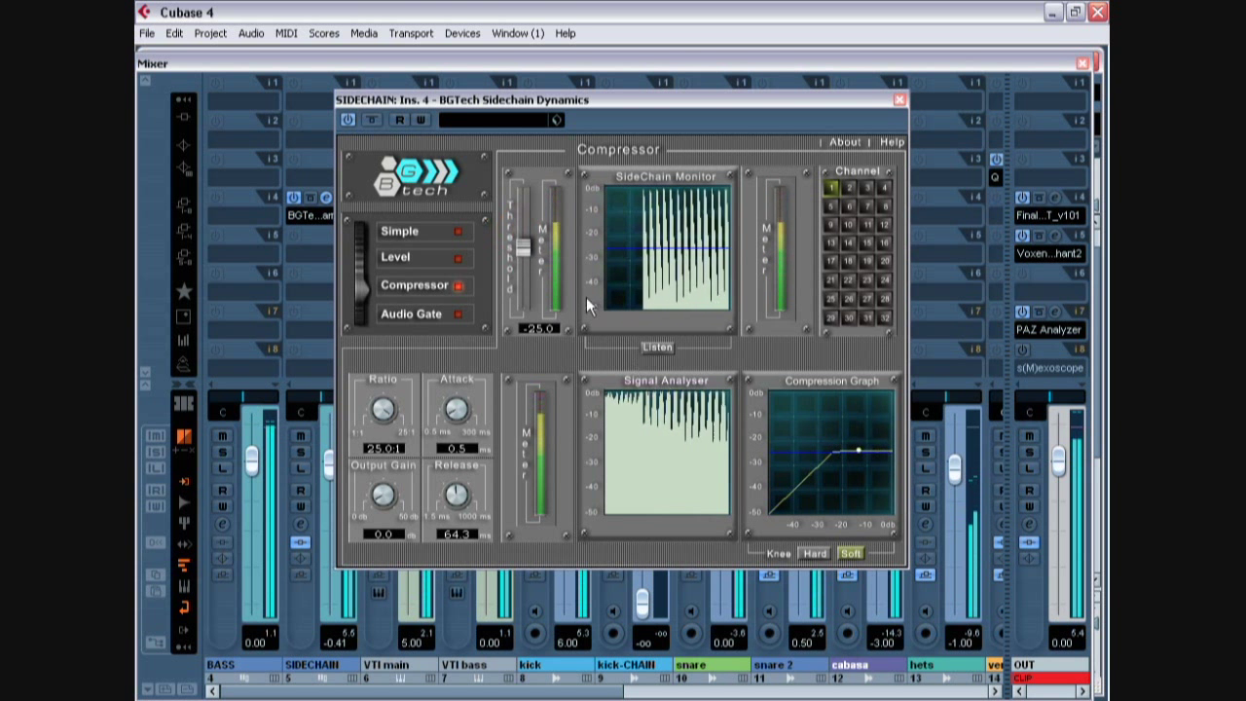
pyautogui.moveTo(521, 248); pyautogui.dragTo(526, 205)
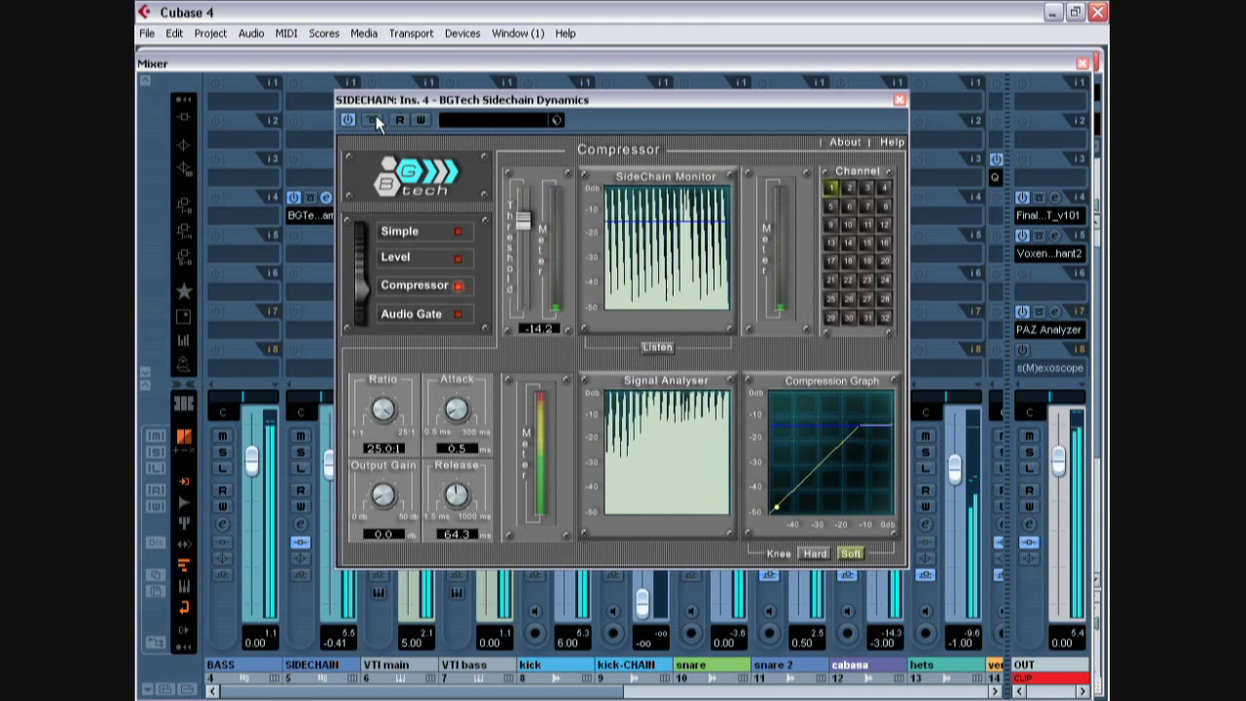
pyautogui.click(899, 101)
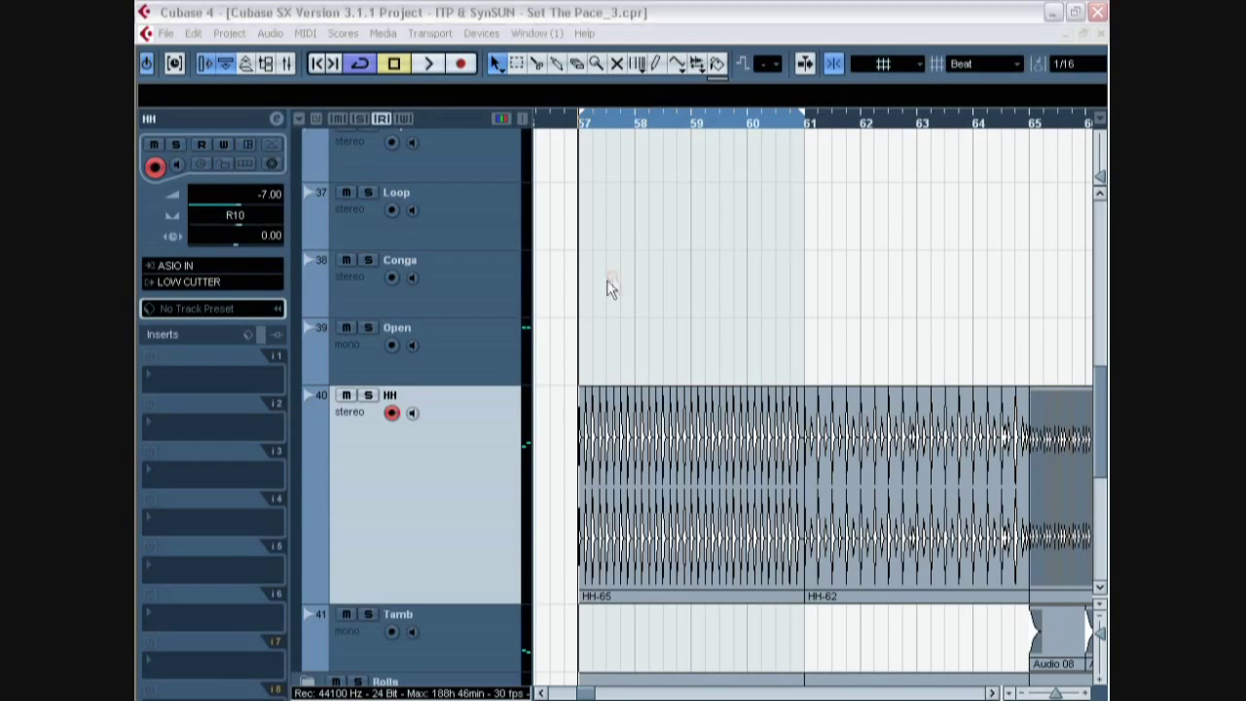
# Step: Play the Set The Pace_3 project and examine the HH-65 event's waveform in the Sample Editor
pyautogui.click(426, 68)
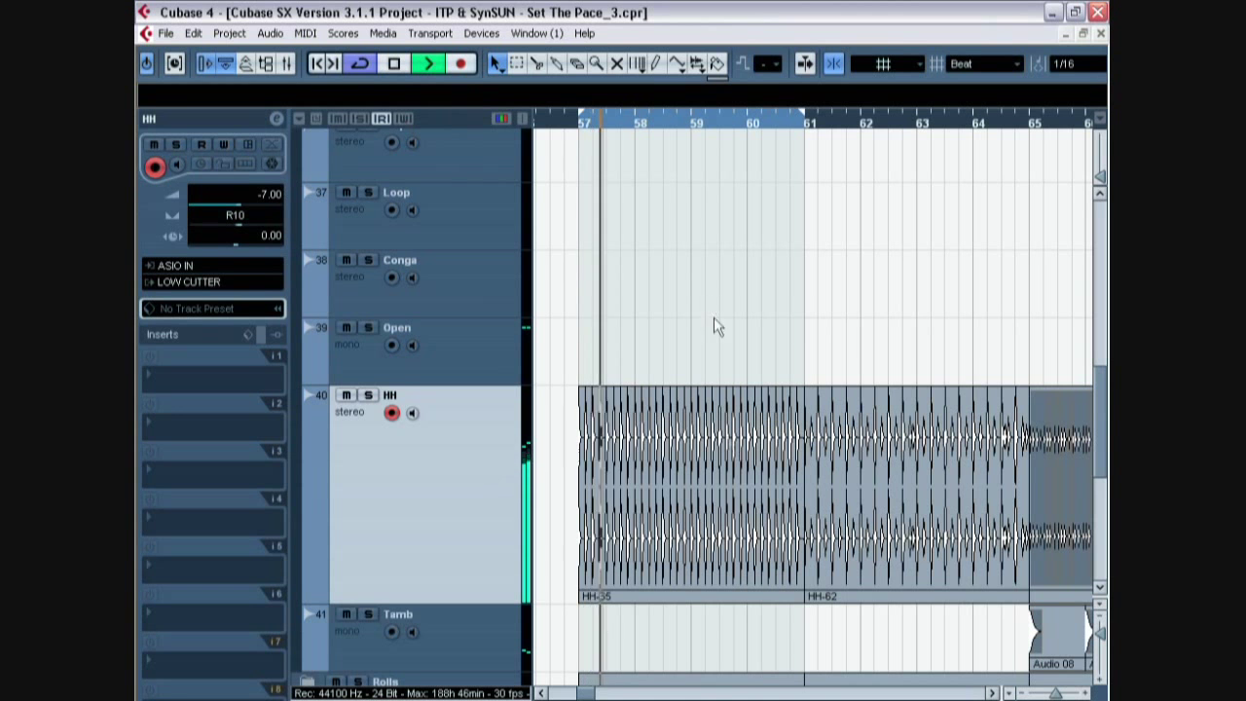
pyautogui.doubleClick(730, 507)
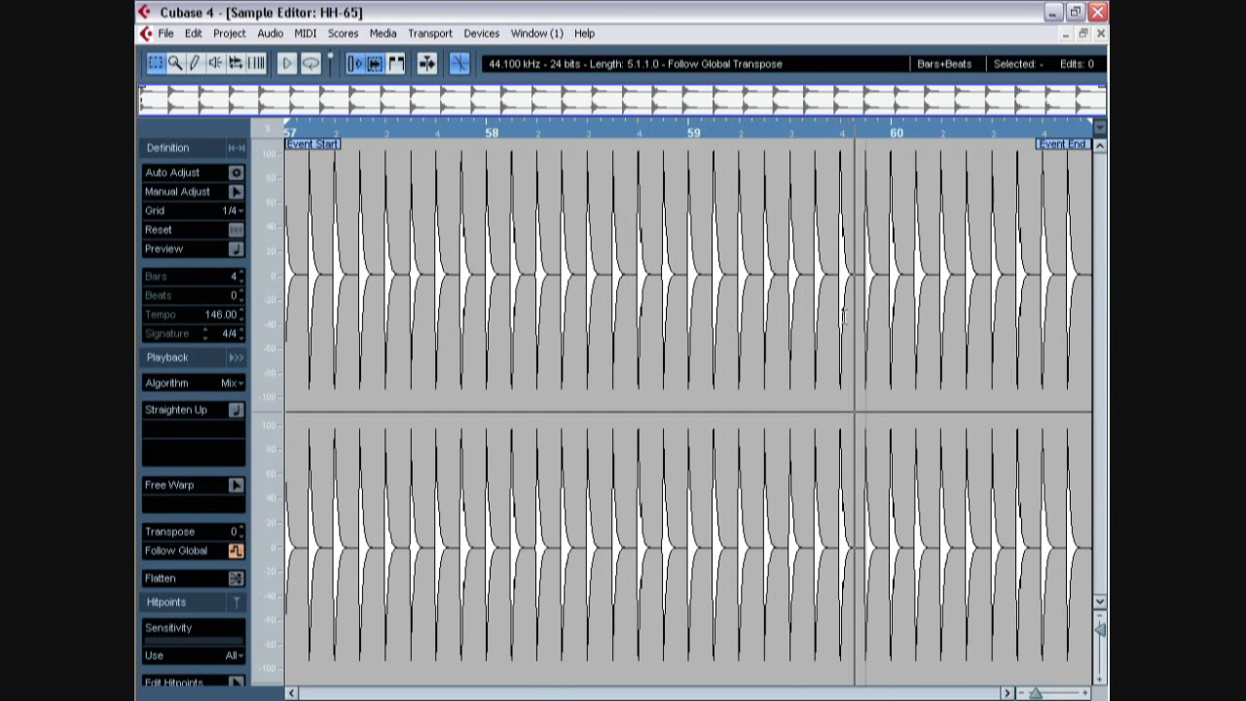
pyautogui.press('Return')
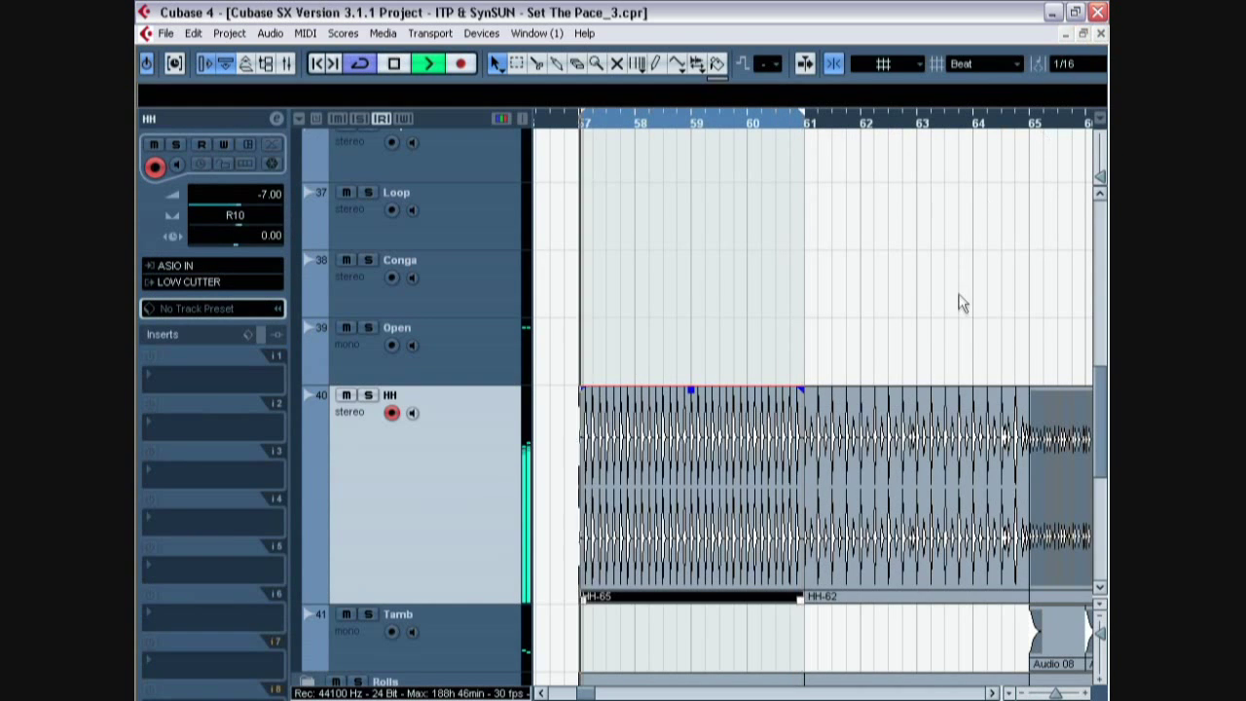
# Step: Loop playback over the HH-62 hi-hat event and examine its waveform in the Sample Editor
pyautogui.click(889, 467)
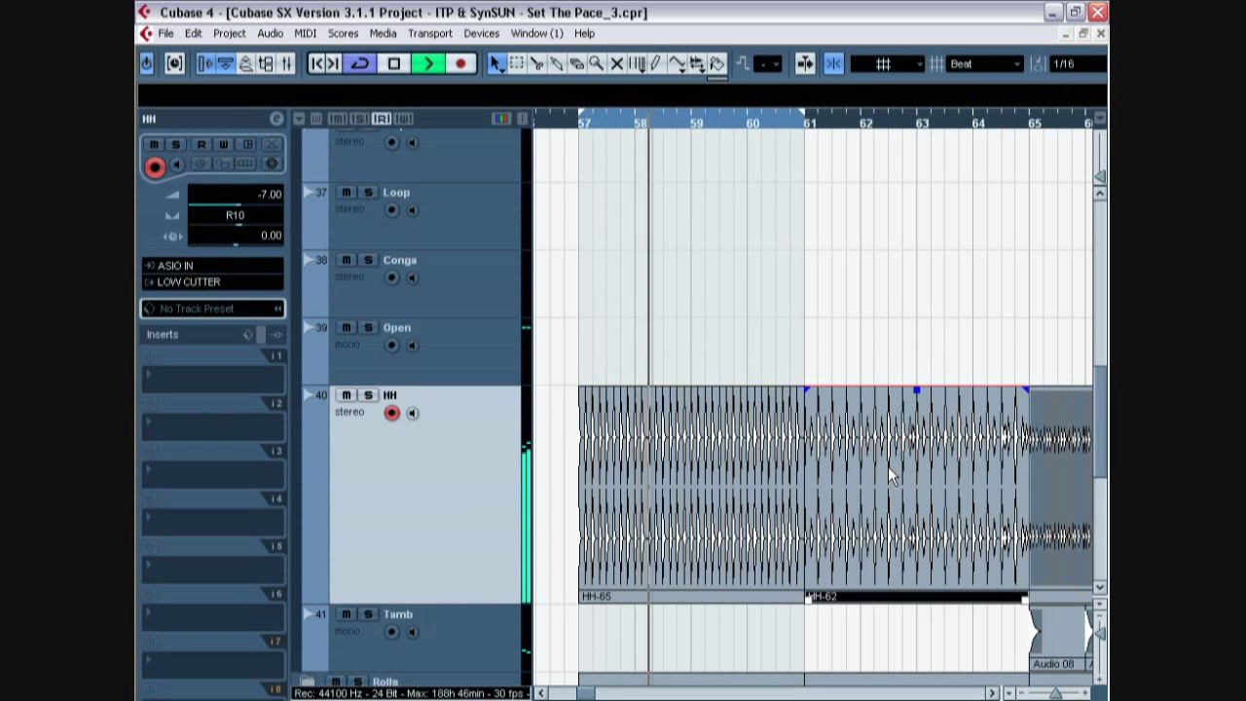
pyautogui.press('p')
pyautogui.doubleClick(920, 466)
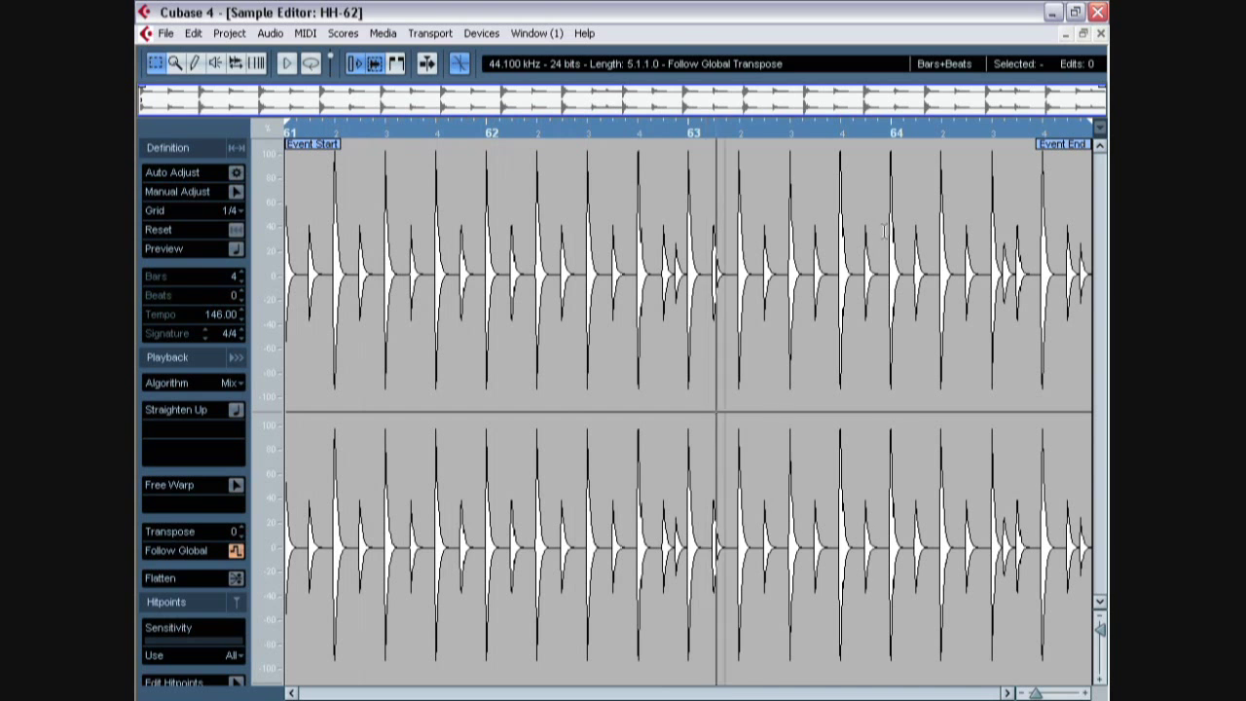
pyautogui.click(1099, 34)
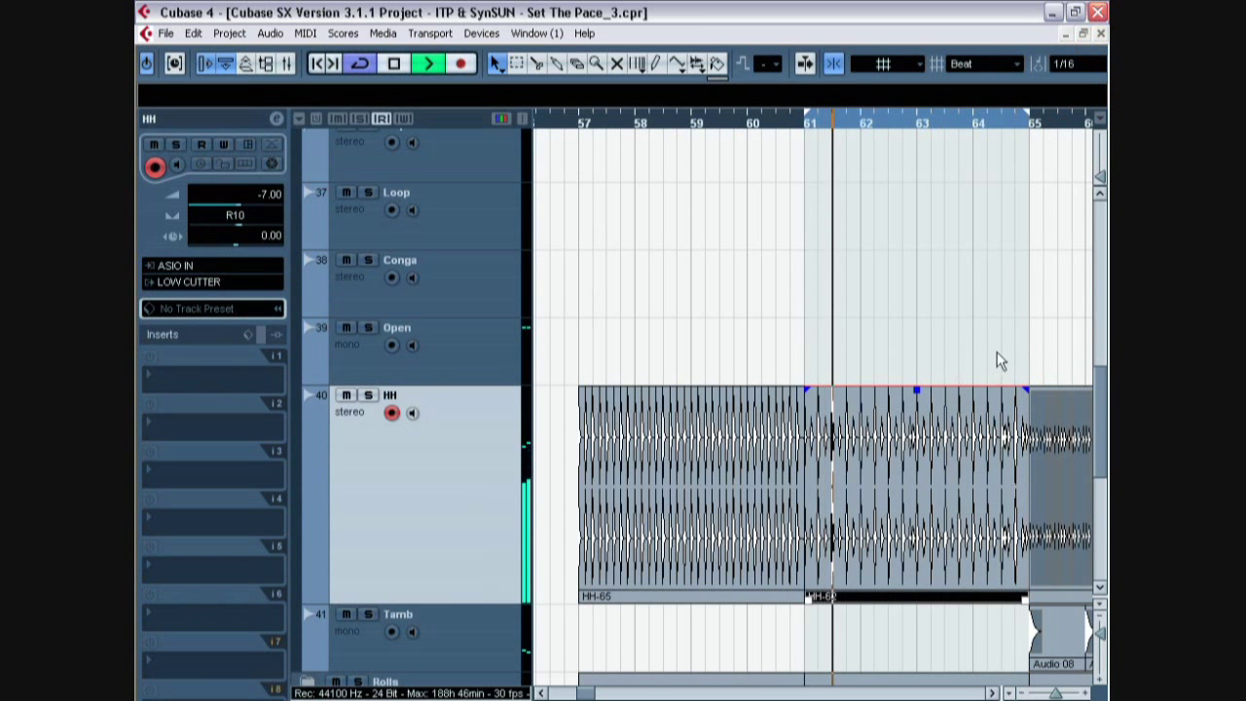
pyautogui.press('F3')
pyautogui.moveTo(1064, 499); pyautogui.dragTo(1063, 602)
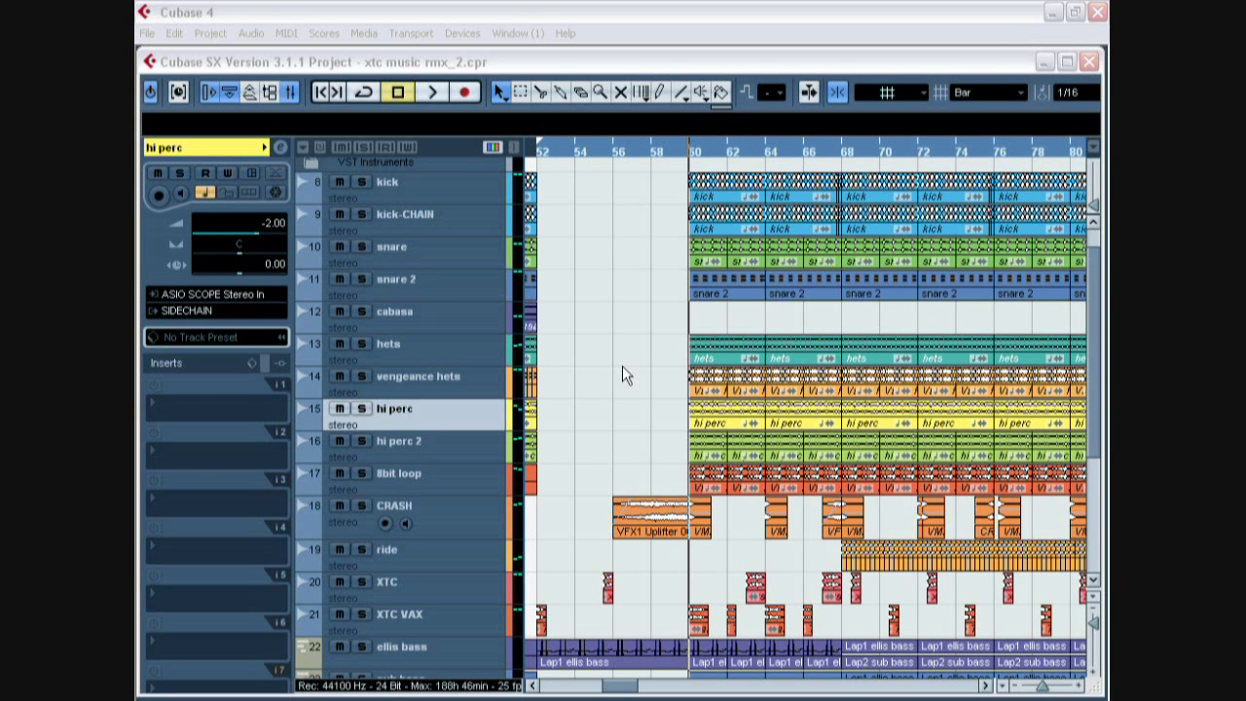
# Step: Play the xtc music rmx_2 project, activate the ThrillMe insert on the OUT channel and switch its bypass to compare the sound
pyautogui.press('F3')
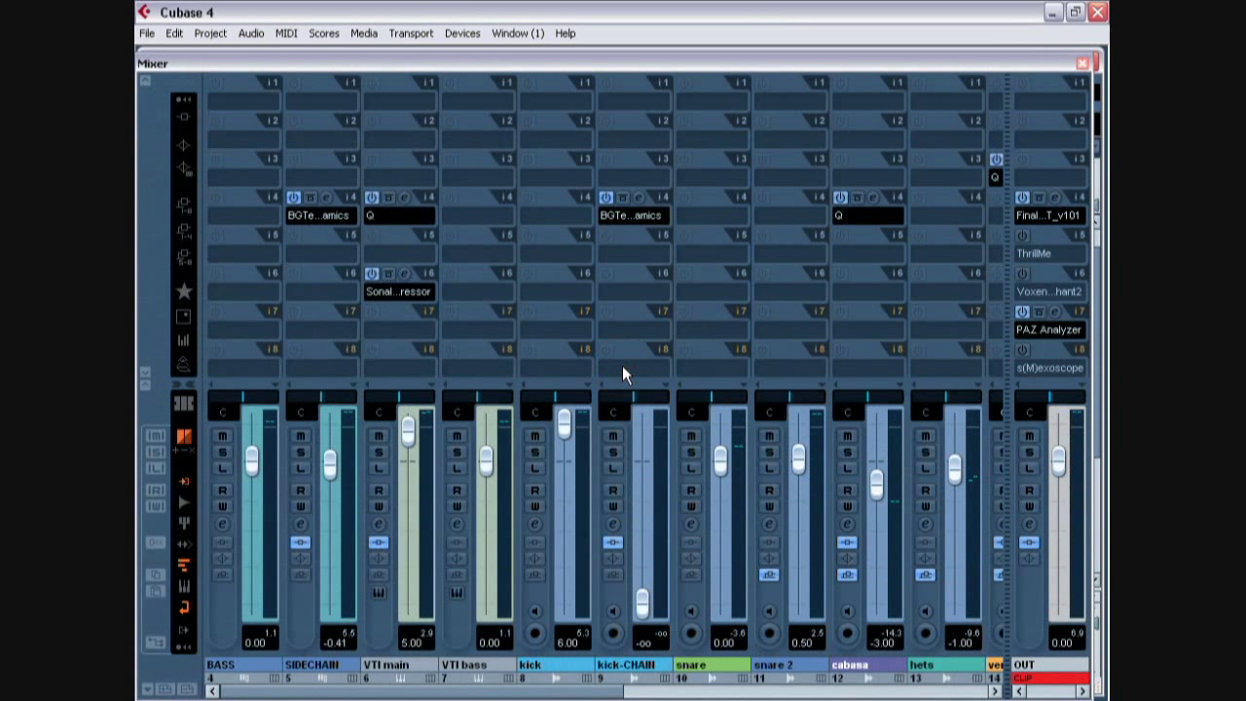
pyautogui.press('space')
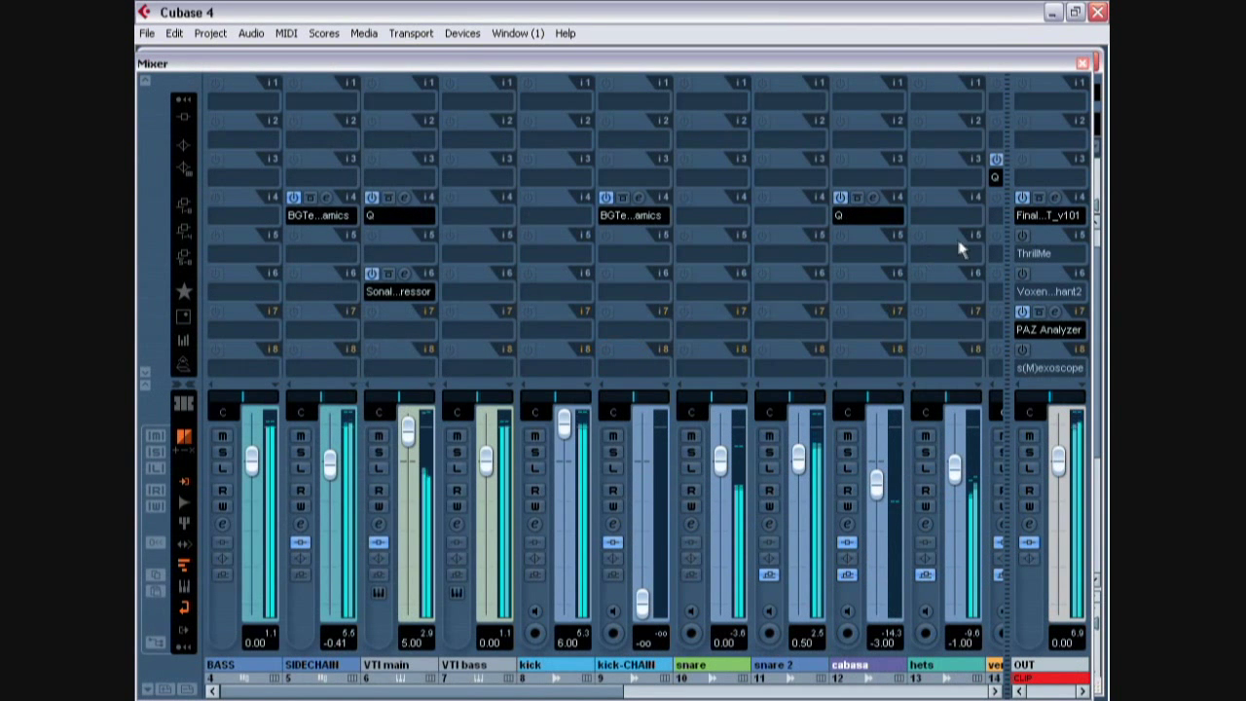
pyautogui.click(1022, 235)
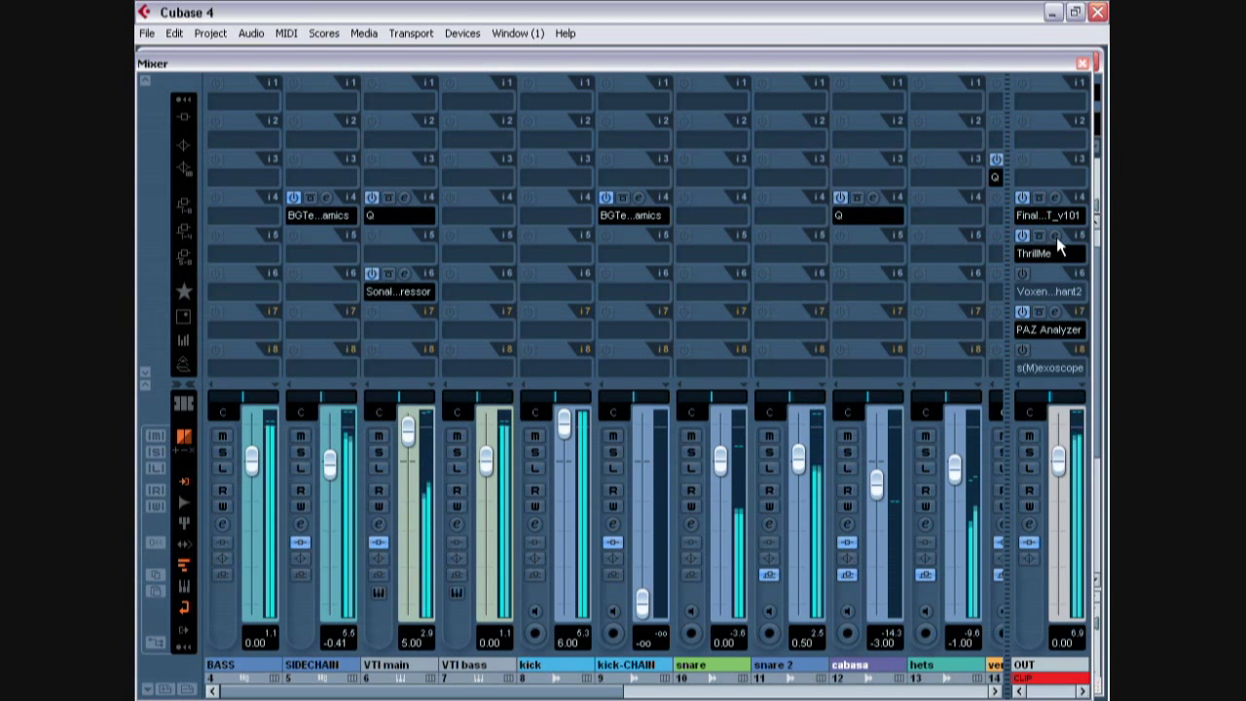
pyautogui.click(1055, 237)
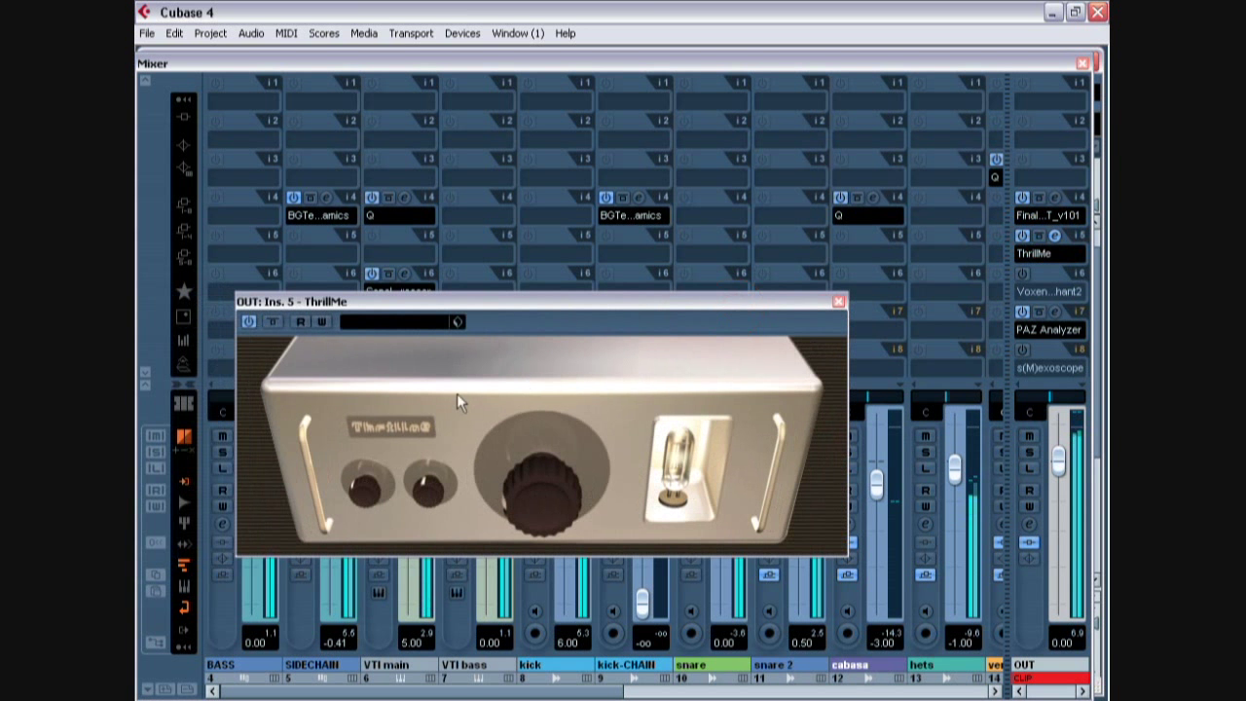
pyautogui.click(274, 323)
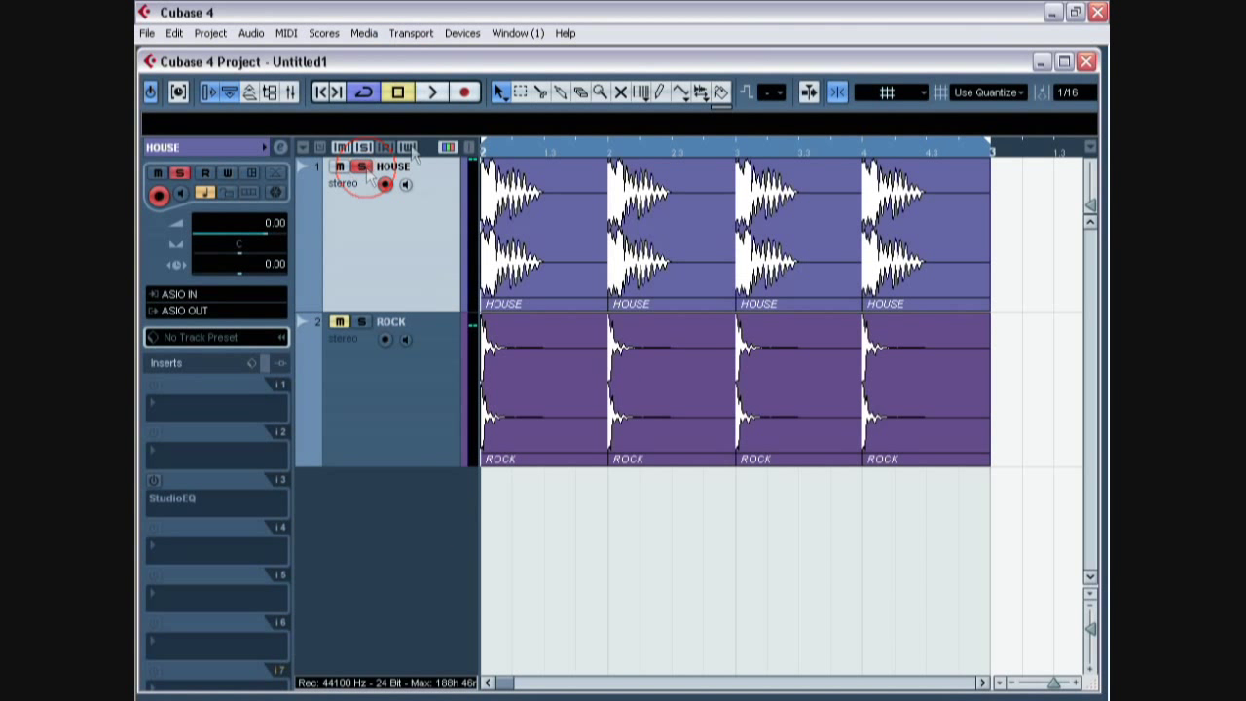
# Step: Play the HOUSE and ROCK kicks in turn and compare their low-frequency spectra in iZotope Ozone 3 on ASIO OUT
pyautogui.click(434, 94)
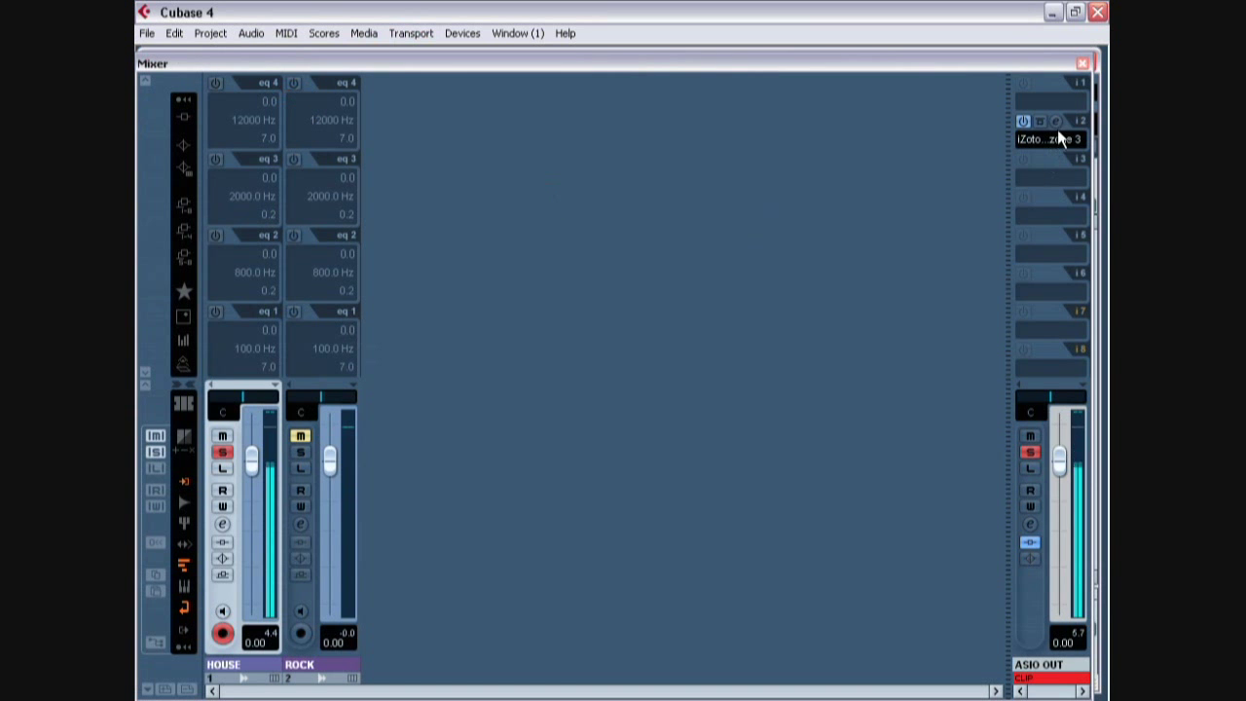
pyautogui.click(1056, 120)
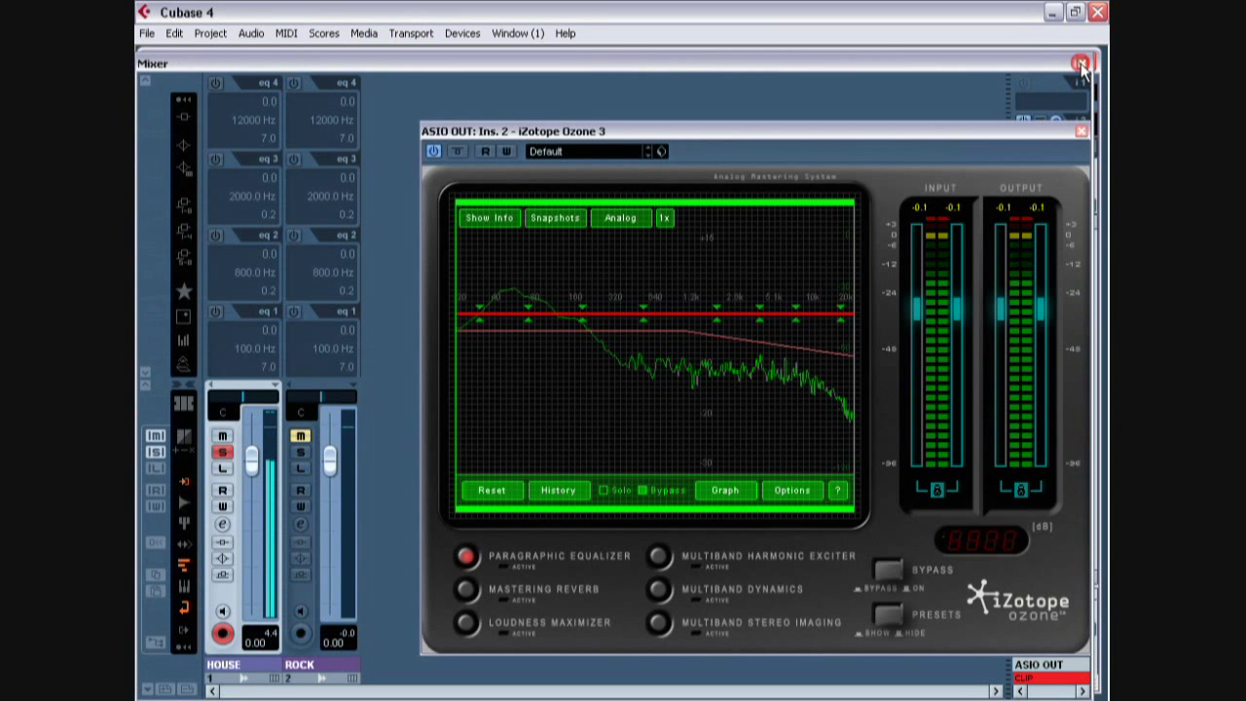
pyautogui.click(1080, 63)
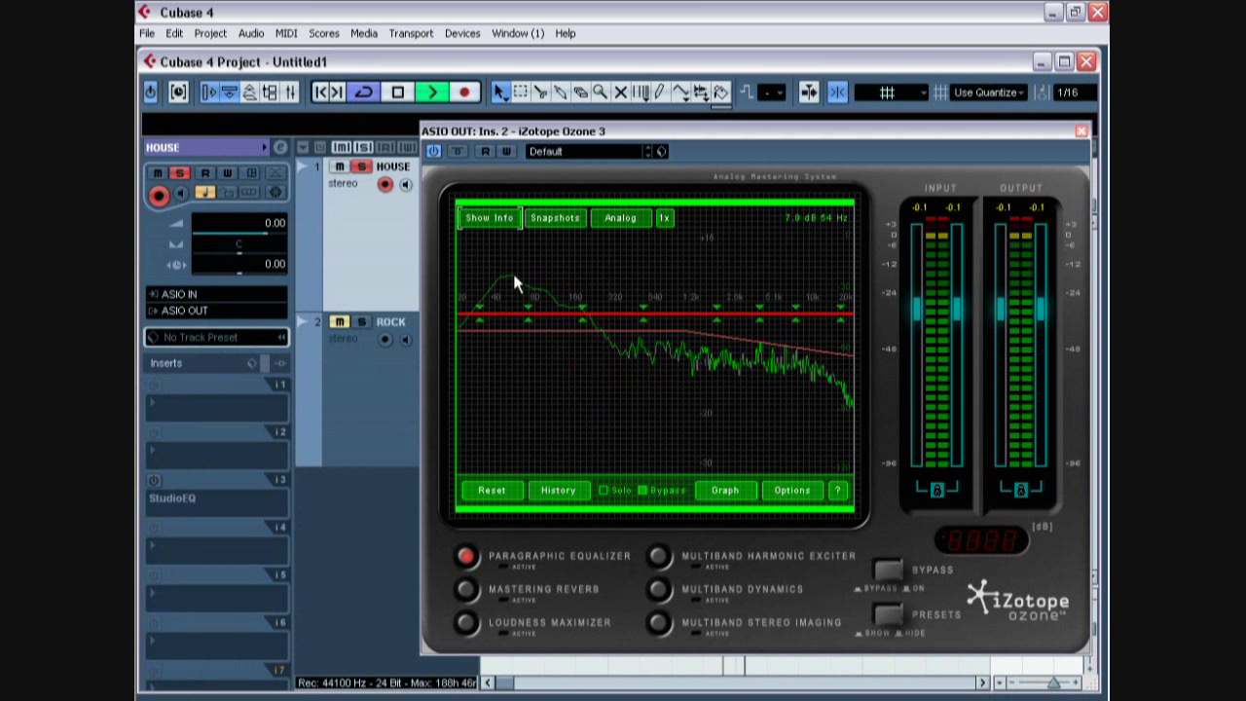
pyautogui.click(363, 393)
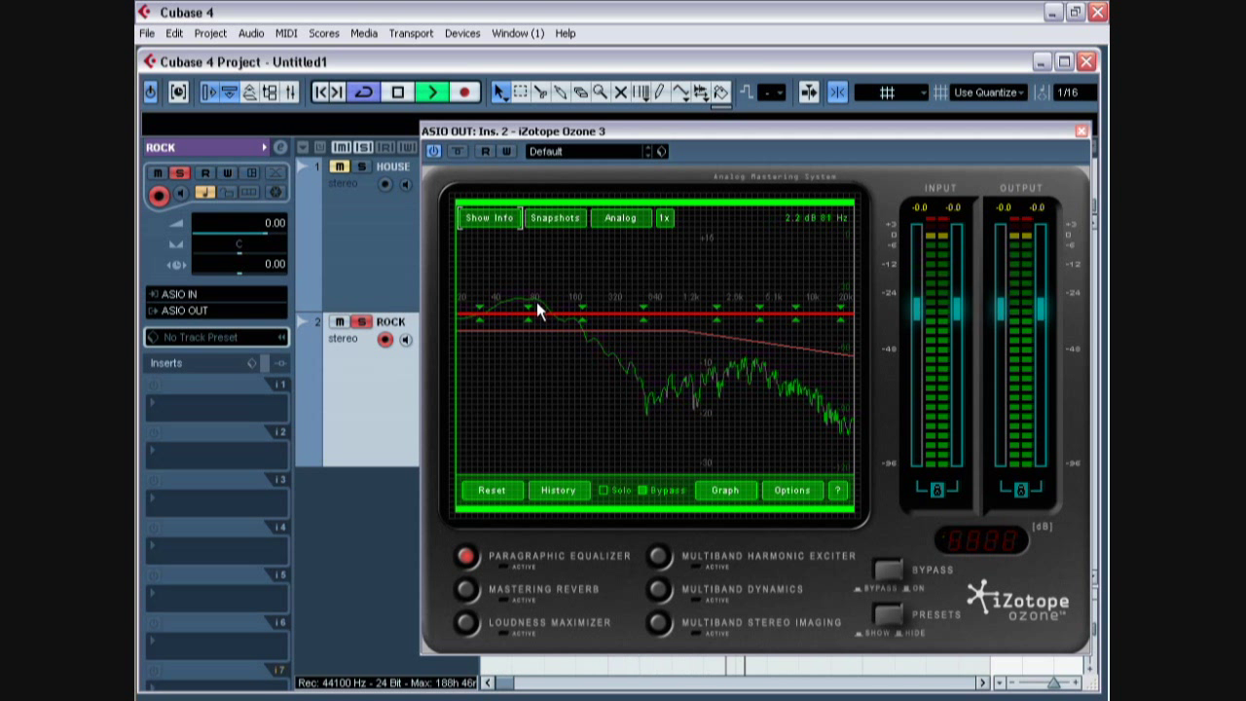
pyautogui.click(1082, 131)
# Step: Solo the HOUSE track, activate its StudioEQ insert and boost band 3 by 3.9 dB at 5093 Hz during playback
pyautogui.click(413, 273)
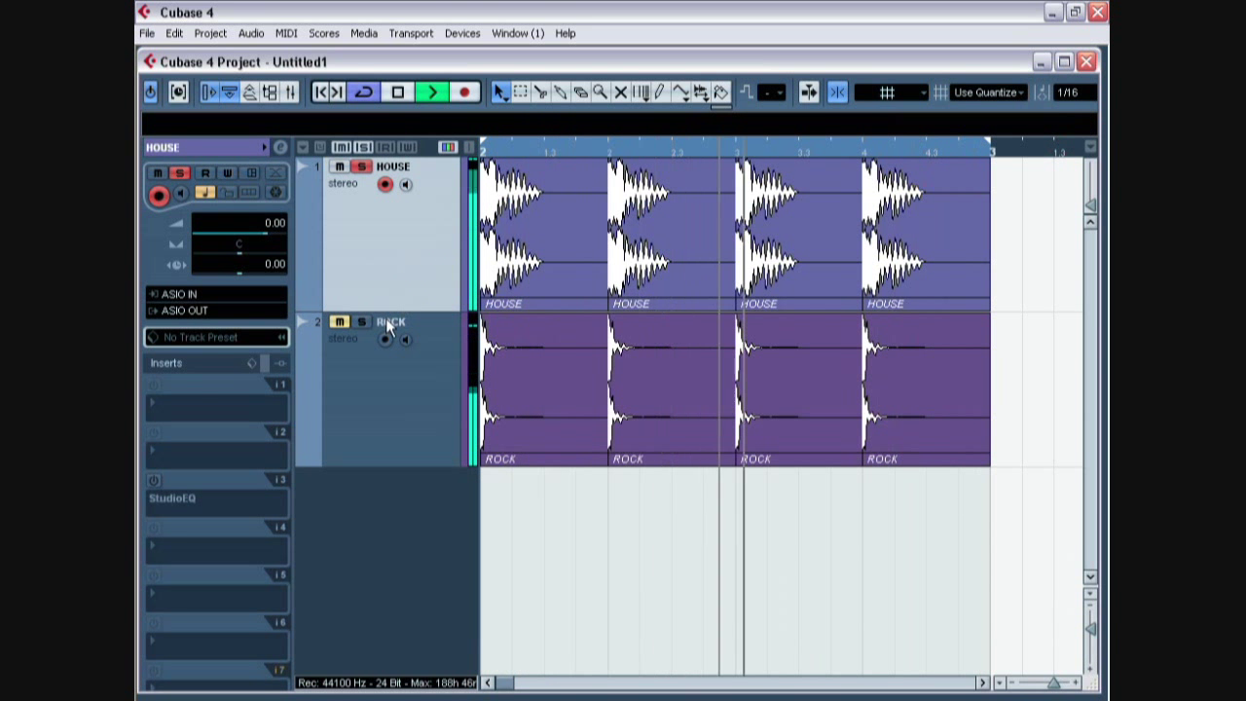
pyautogui.click(170, 481)
pyautogui.moveTo(755, 429)
pyautogui.mouseDown()
pyautogui.moveTo(745, 495)
pyautogui.moveTo(776, 478)
pyautogui.moveTo(770, 439)
pyautogui.moveTo(750, 425)
pyautogui.mouseUp()
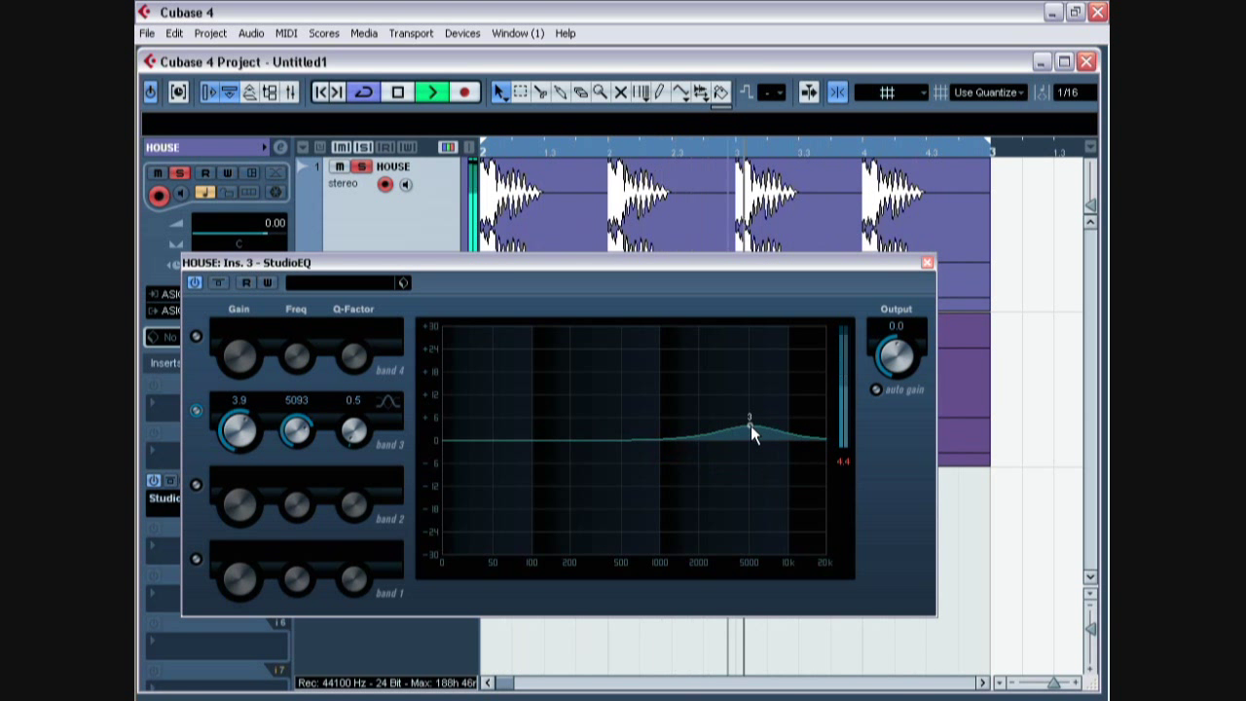
pyautogui.click(396, 89)
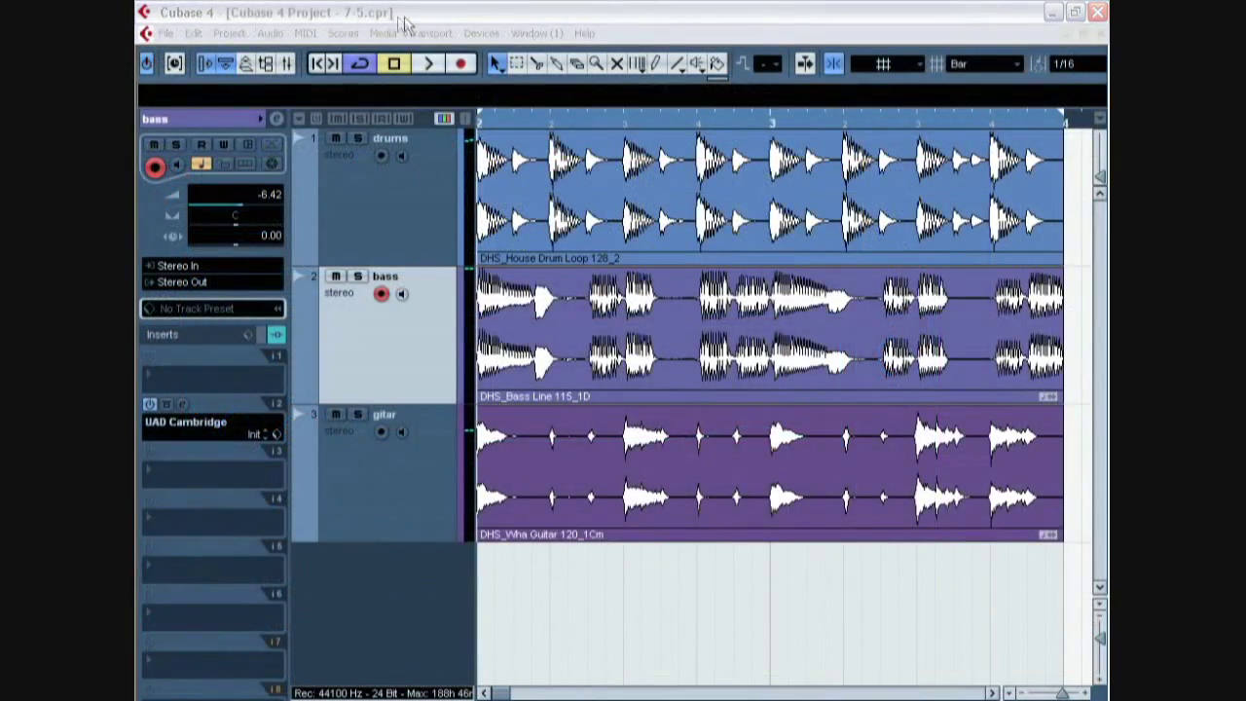